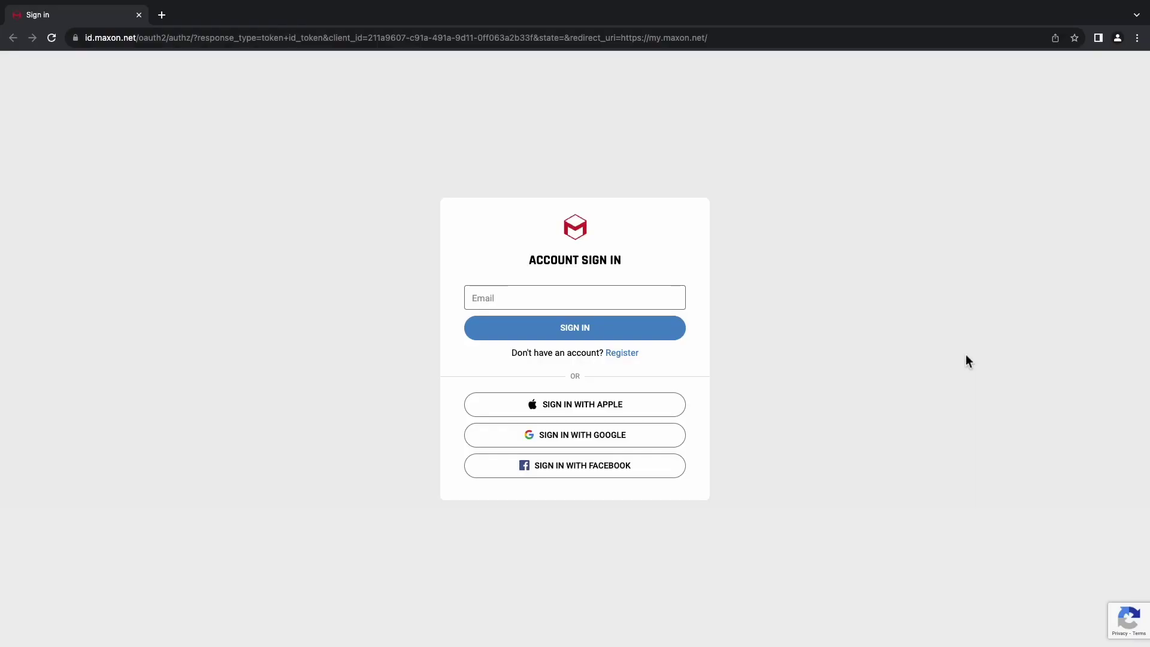
- Sign in with the saved account e-mail and password to reach the My Licenses page
left_click(611, 296)
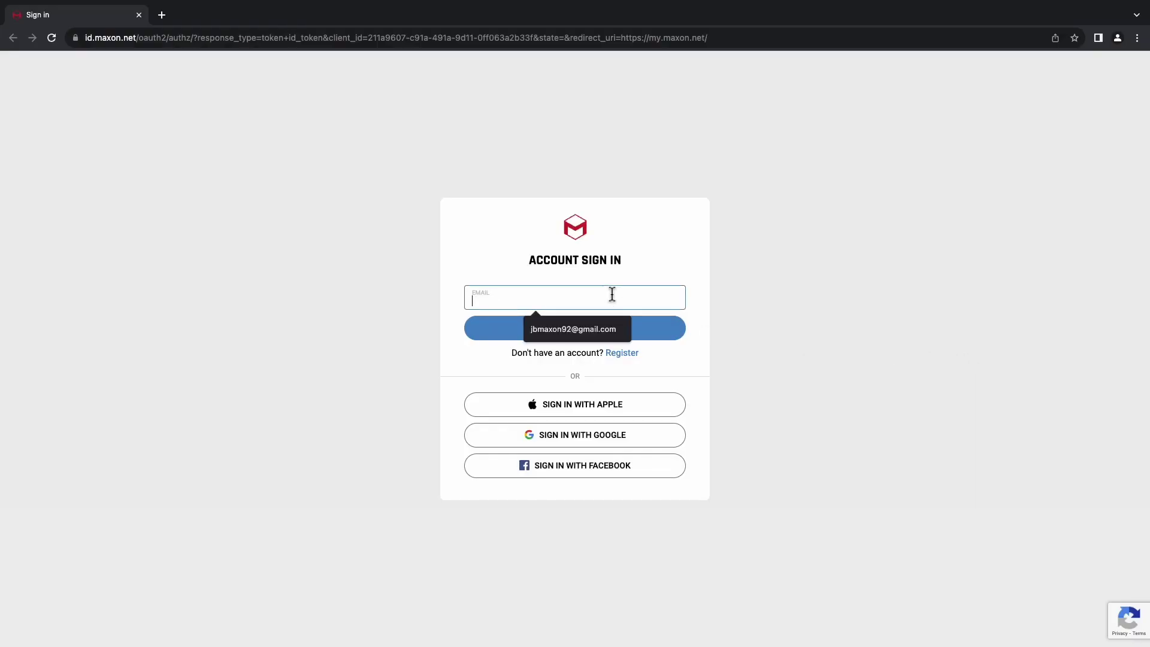
left_click(614, 329)
left_click(651, 329)
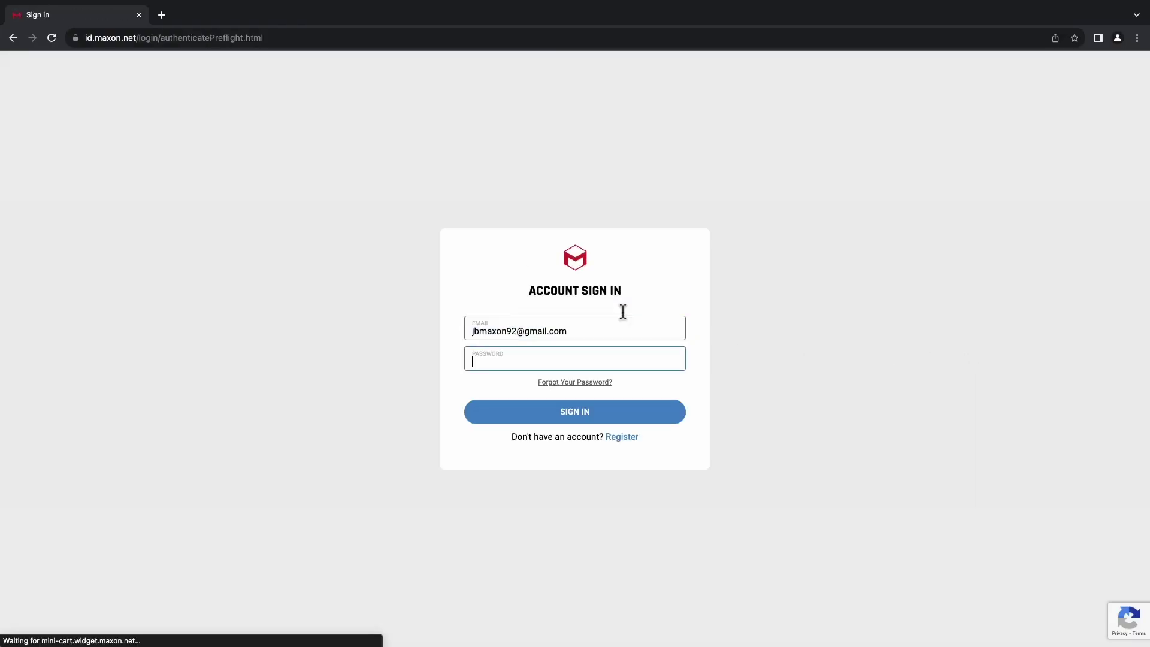
type("••••")
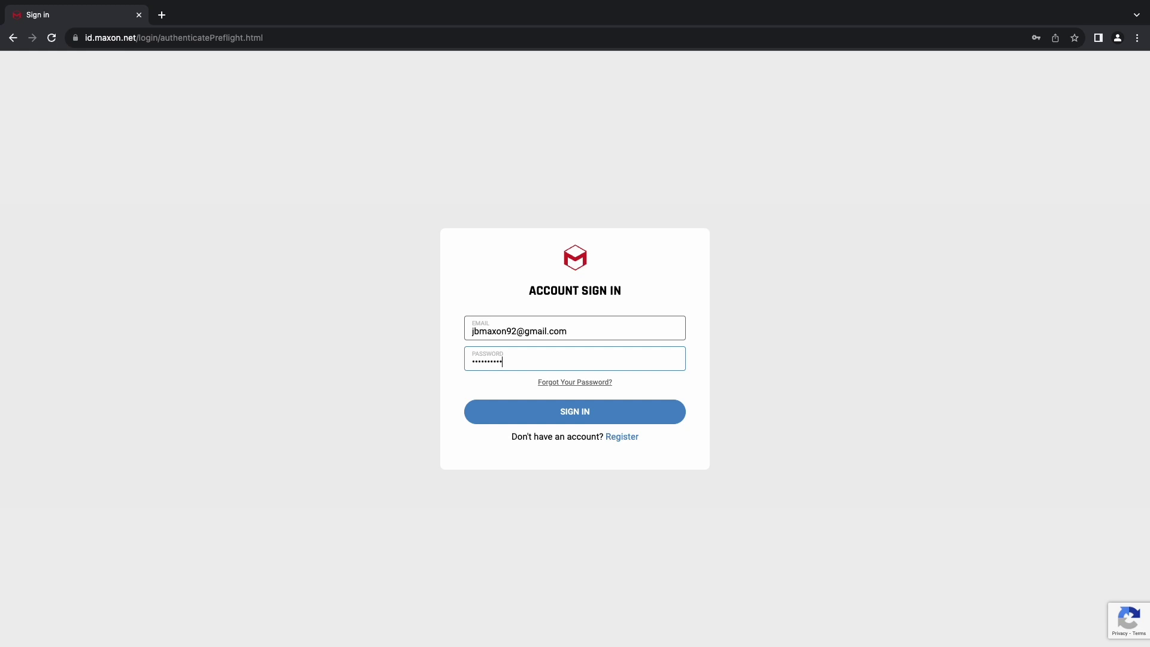
type("•••••••")
key("Return")
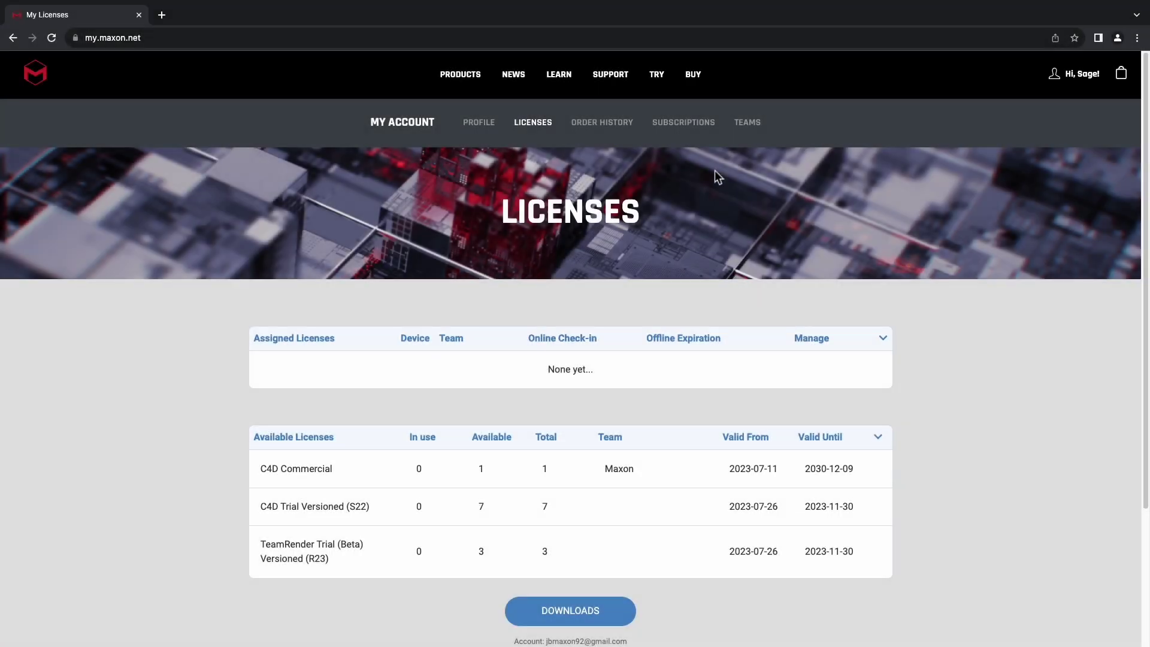
- Open the Teams dashboard and browse its Groups, Users and Manage Admins pages, ending on Users
left_click(754, 128)
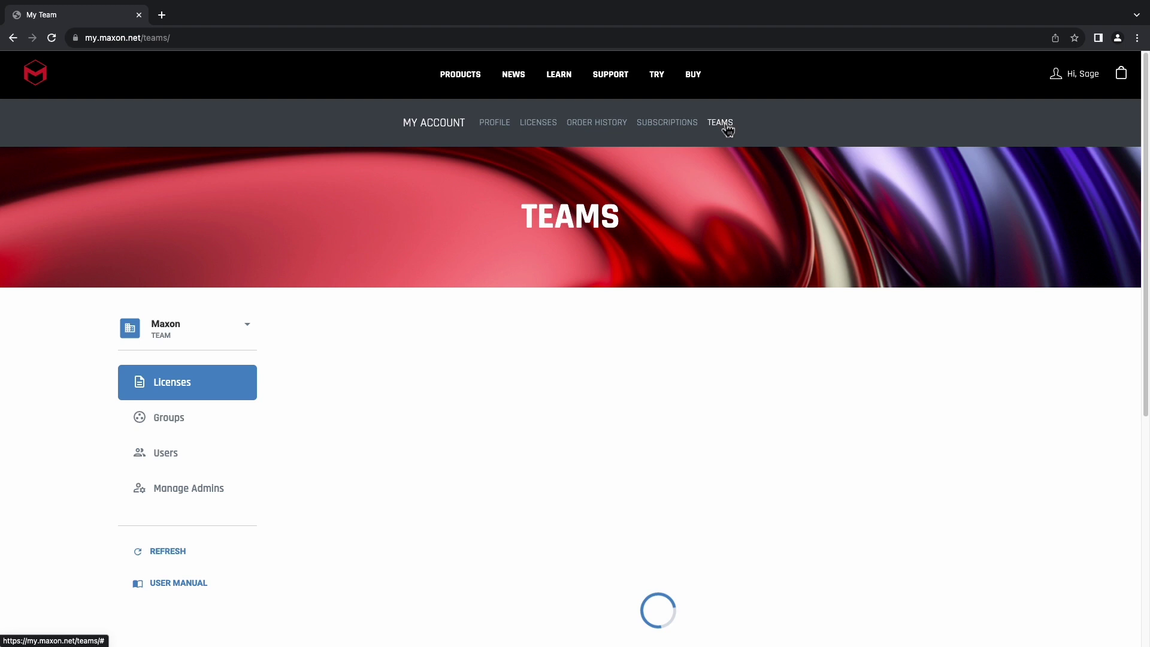
scroll(773, 266, "down", 3)
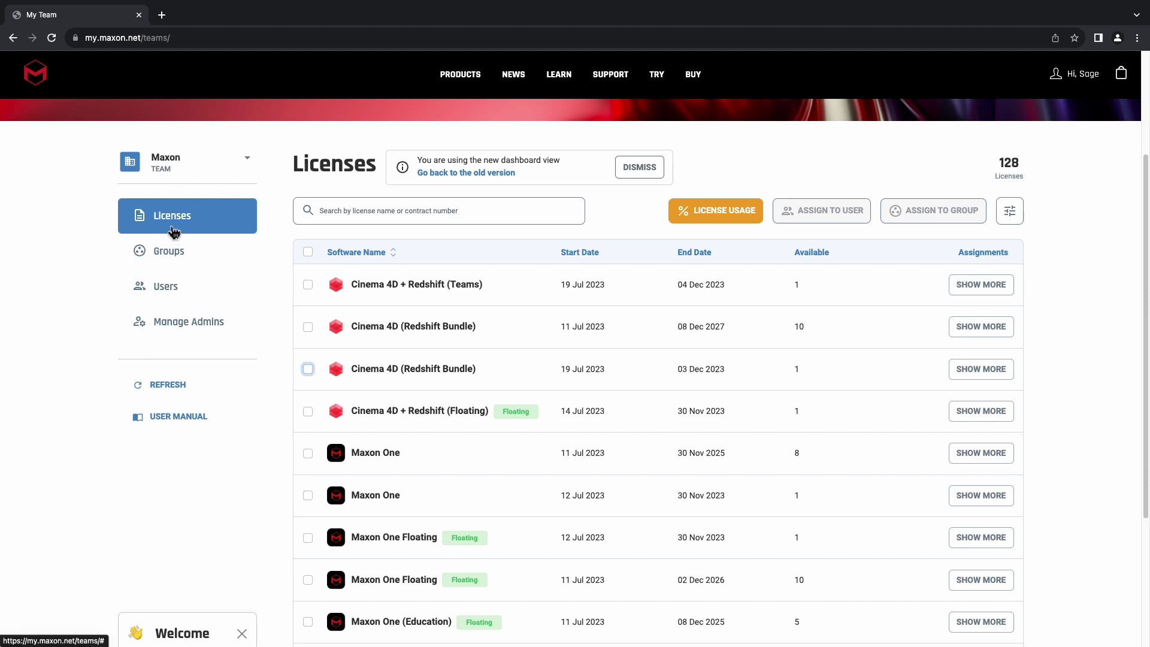
left_click(183, 258)
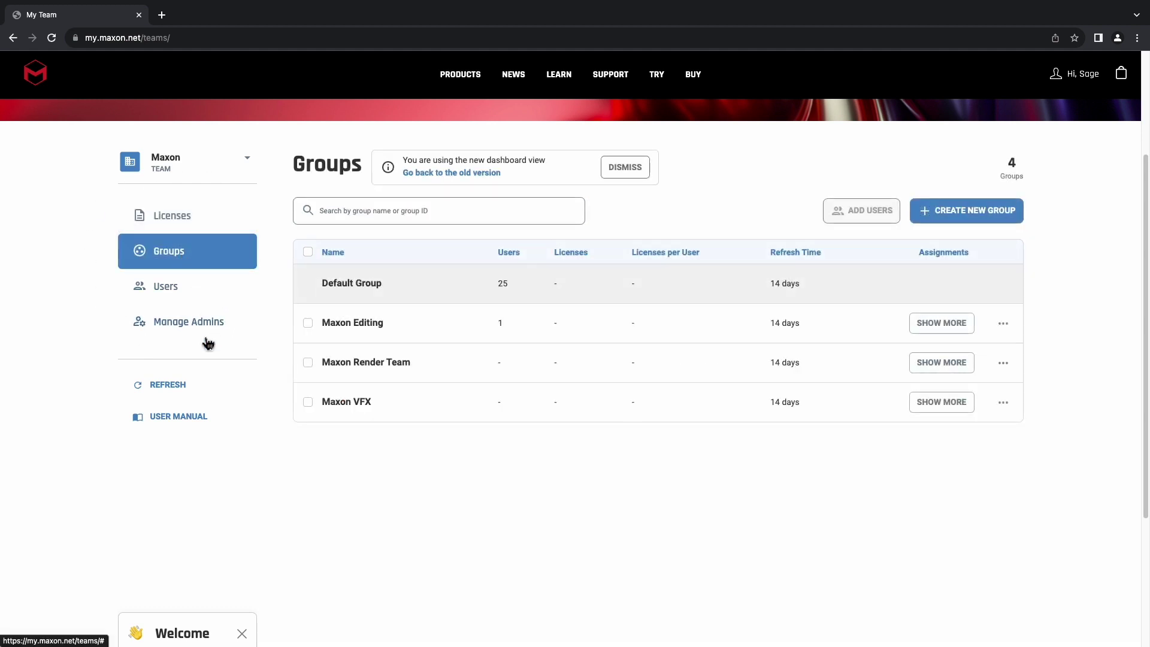
left_click(200, 293)
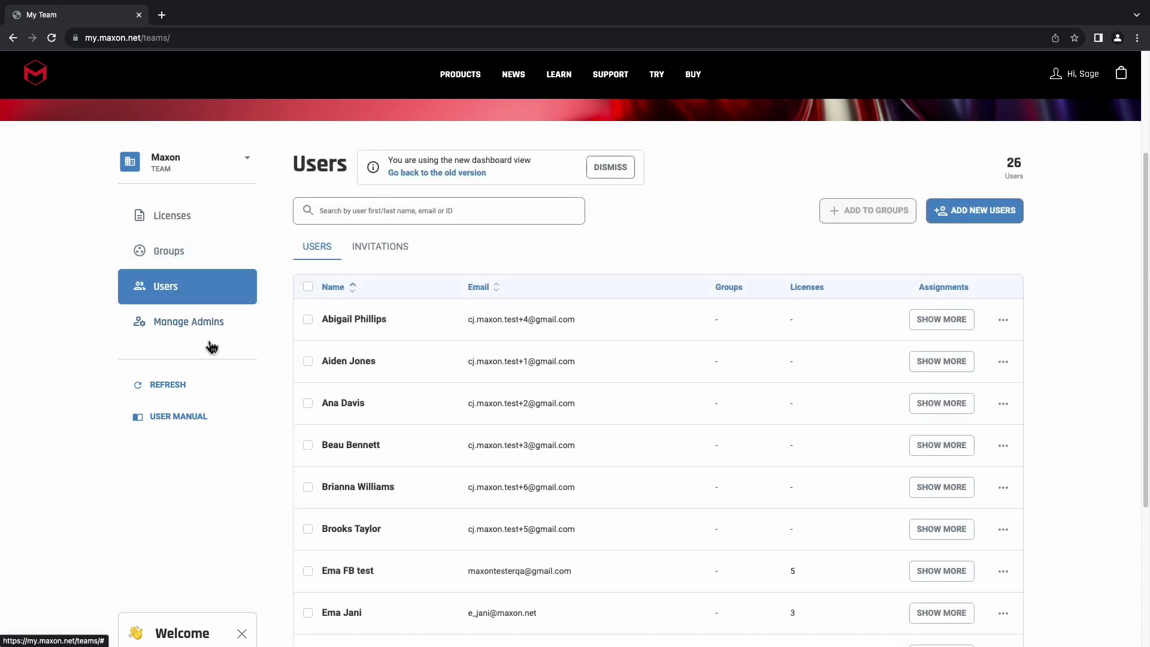
left_click(207, 332)
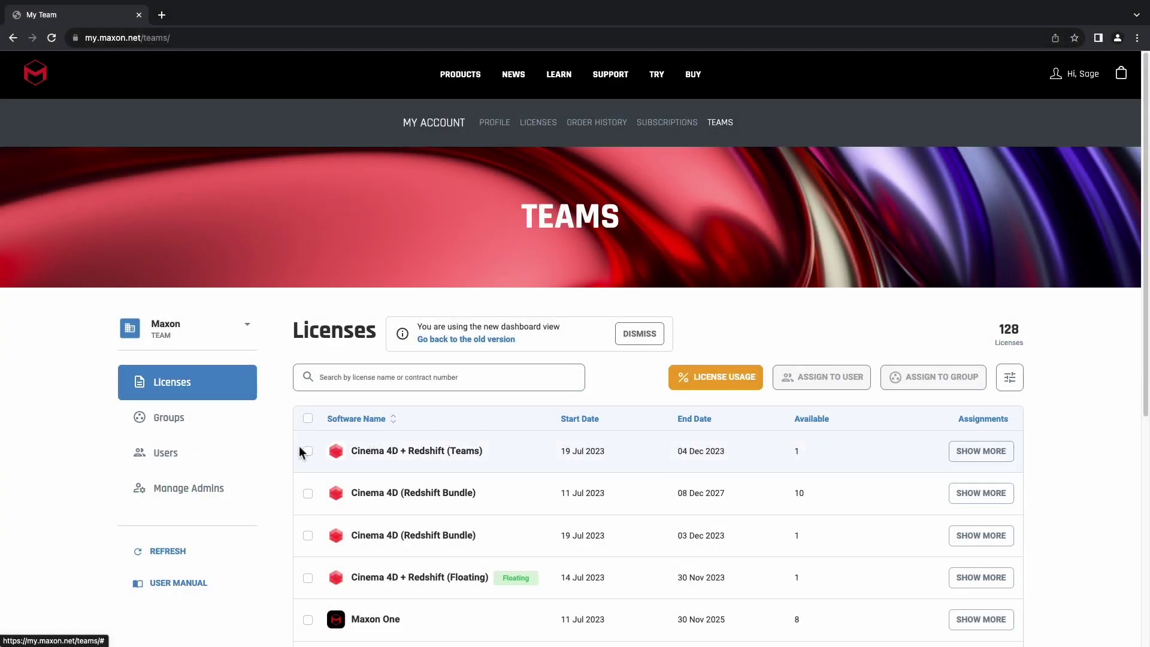
left_click(181, 461)
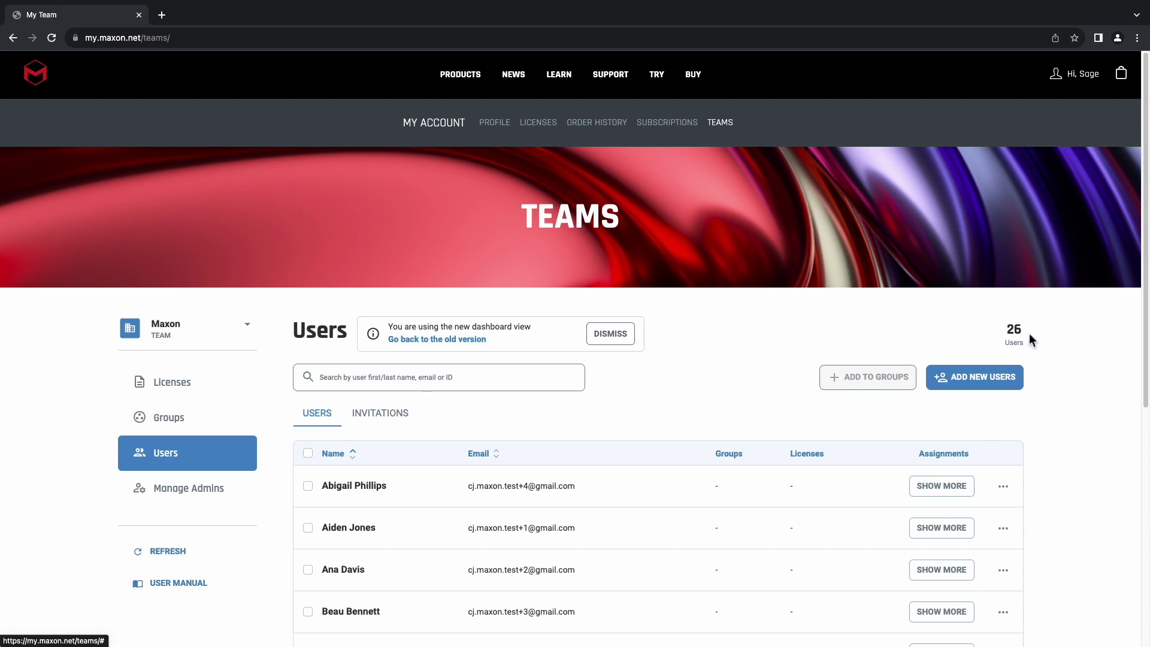
- Invite a new user with their e-mail address and user name into the Maxon Editing group
left_click(966, 381)
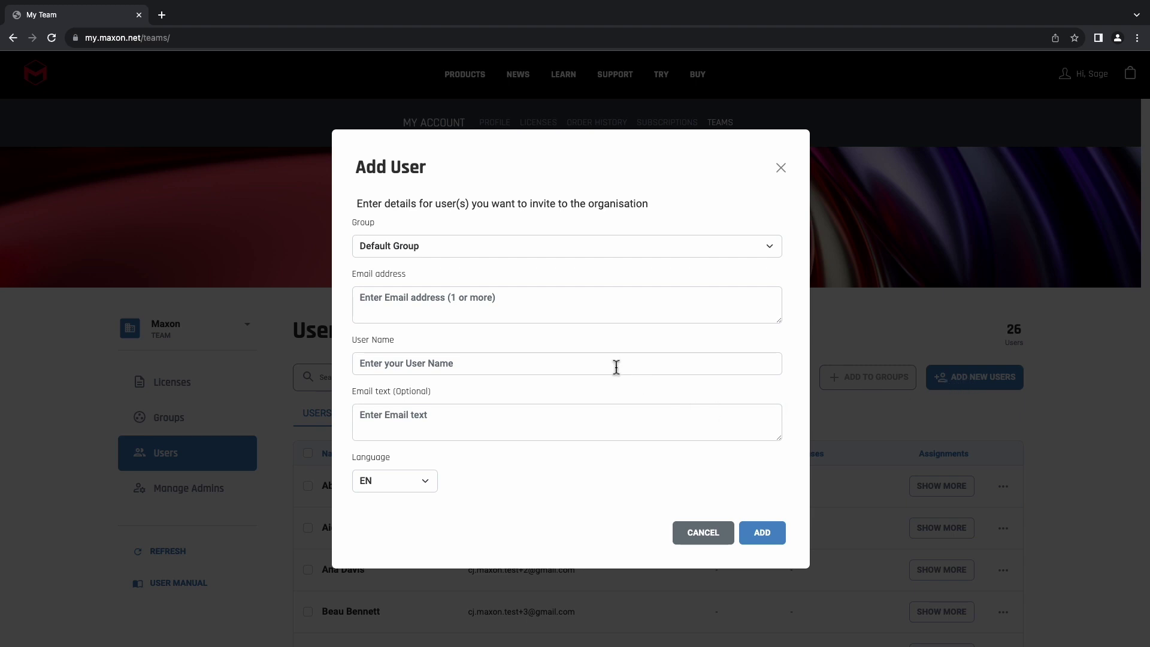
left_click(574, 317)
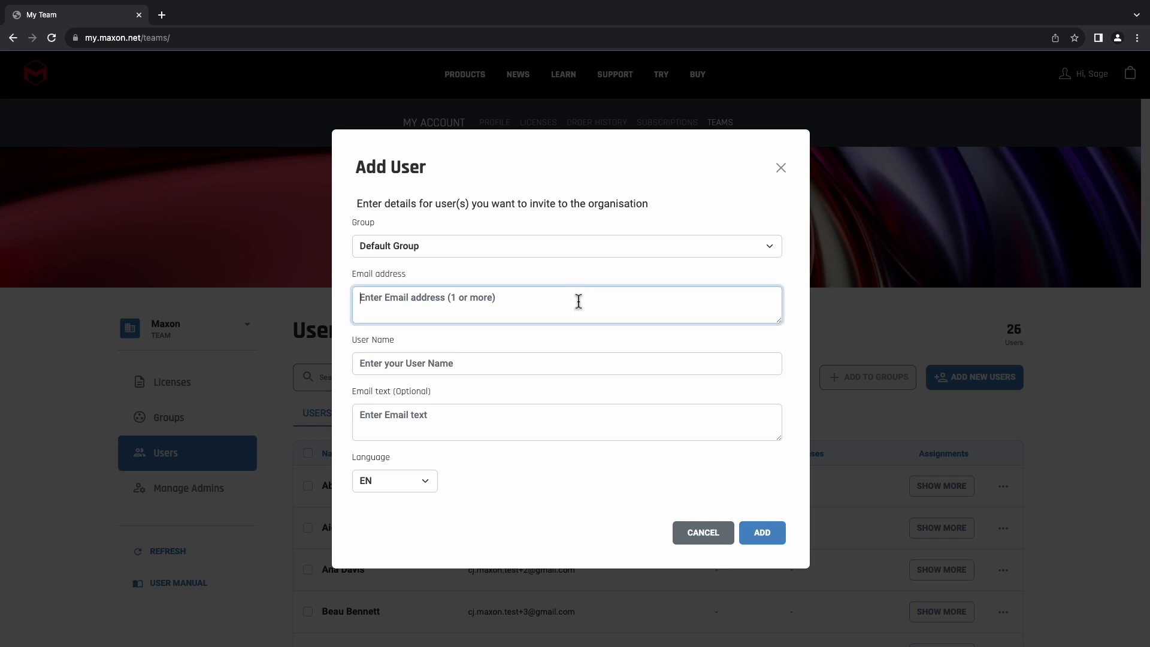
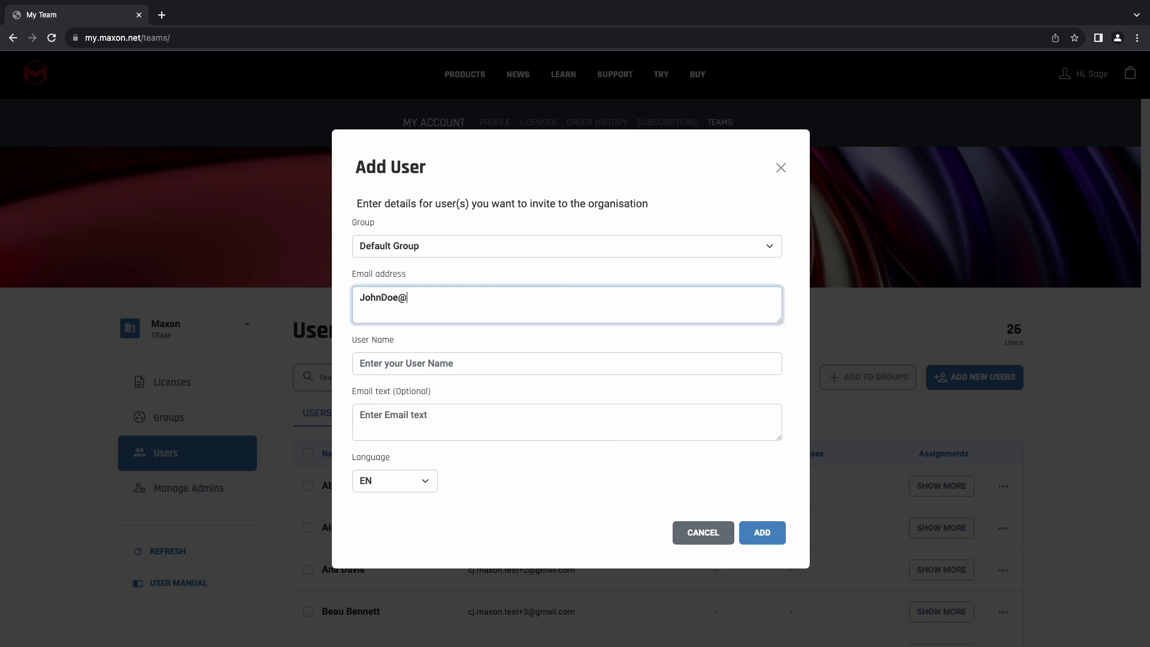
key("Tab")
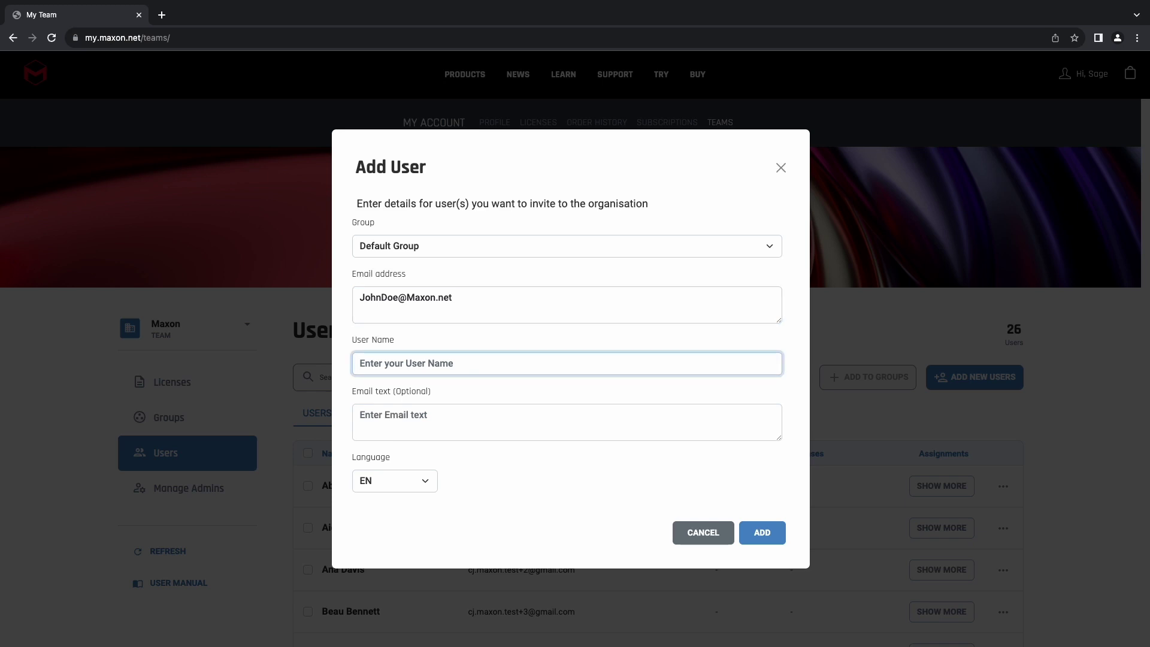
left_click(673, 253)
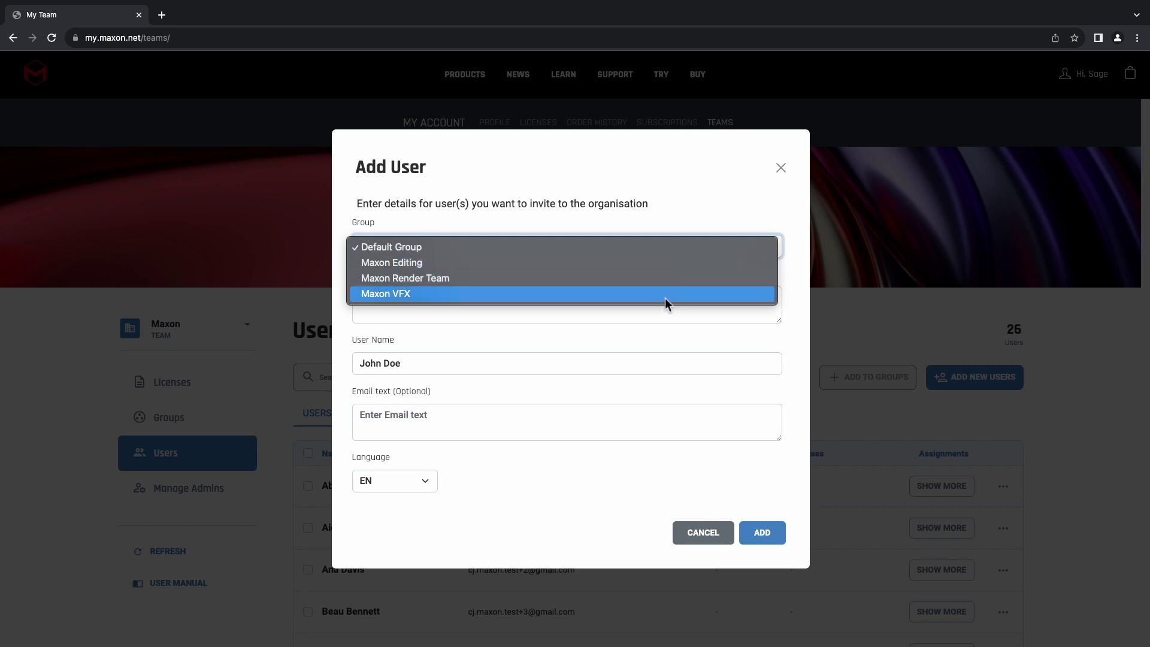
left_click(666, 264)
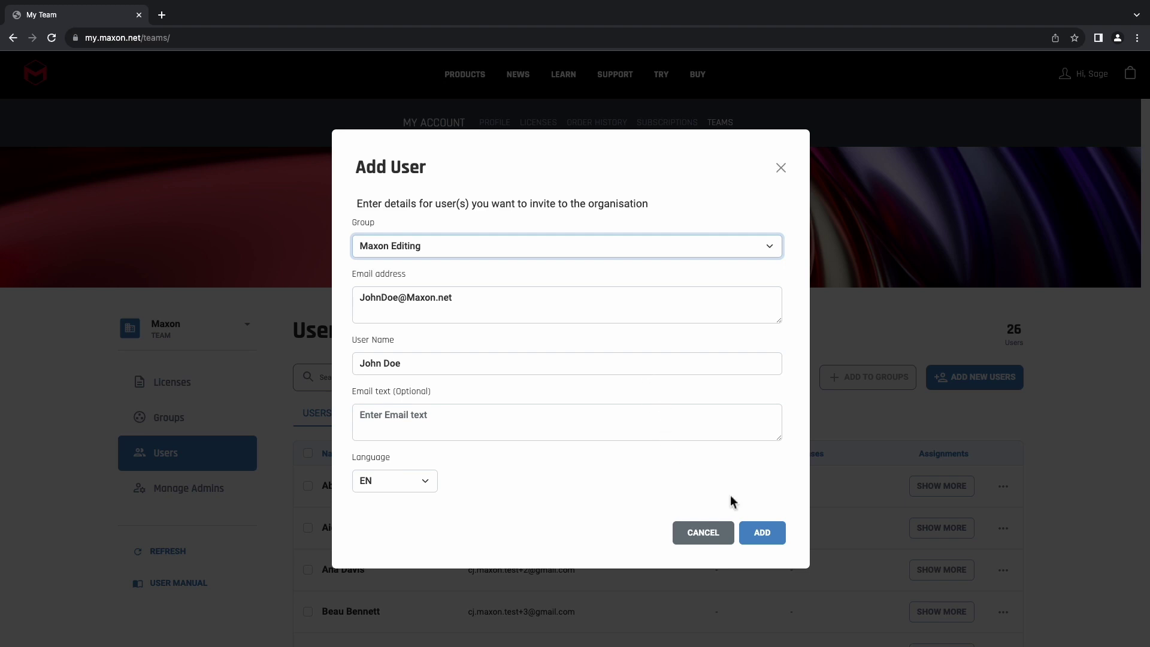
left_click(762, 542)
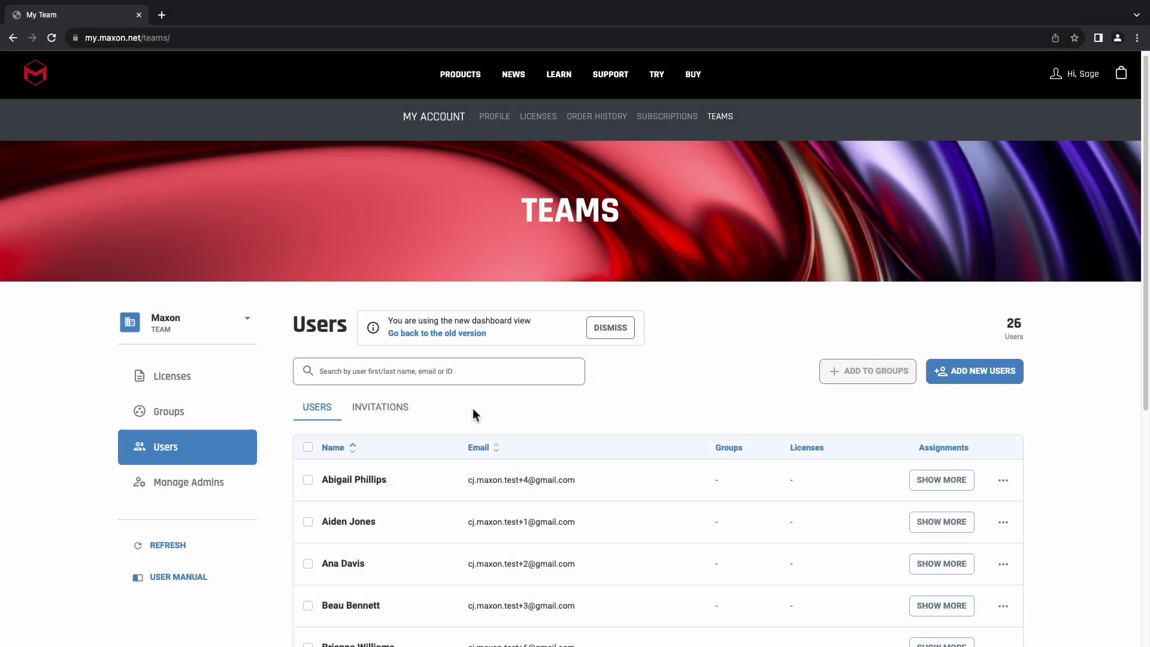
left_click(379, 410)
scroll(563, 398, "down", 1)
scroll(565, 400, "down", 2)
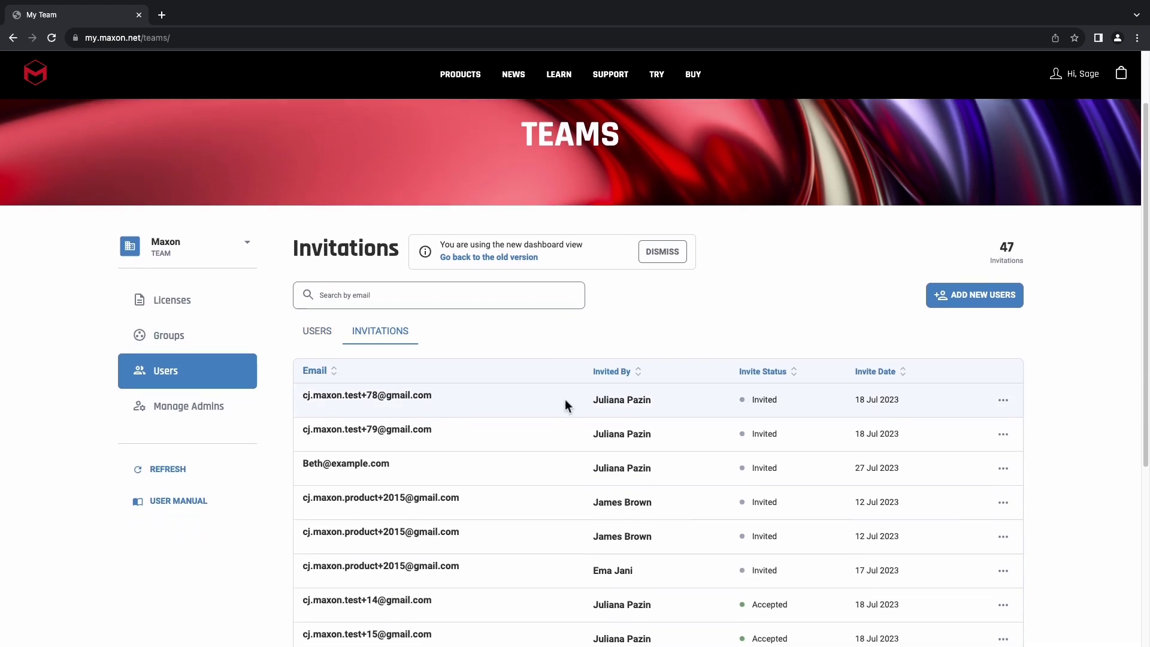
left_click(1016, 359)
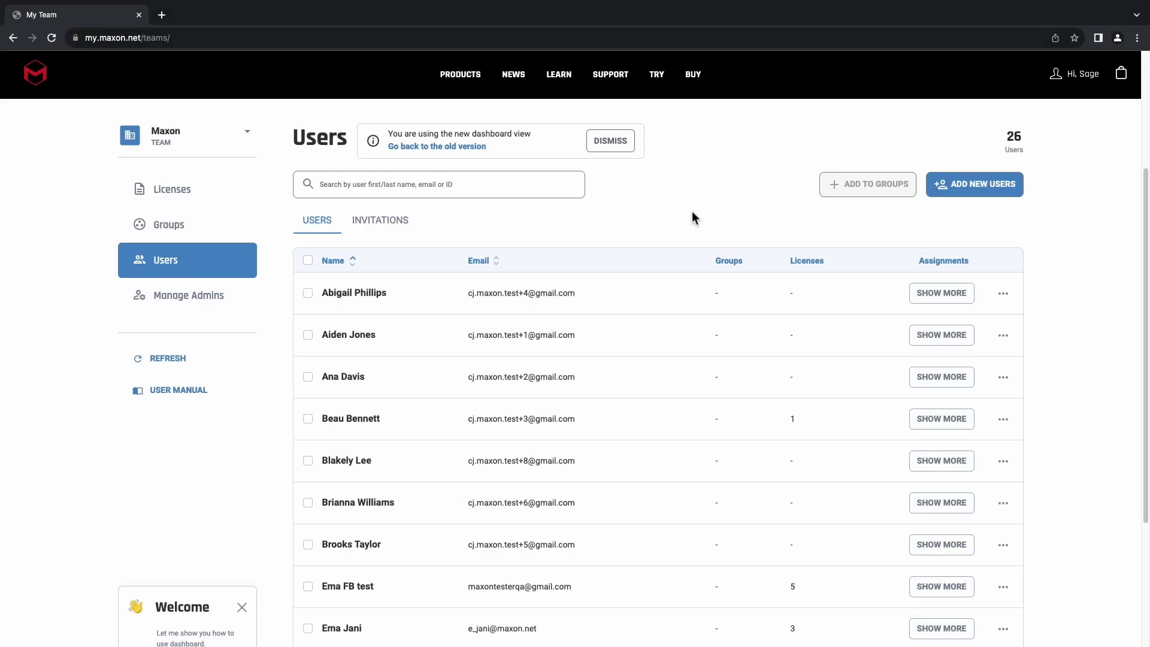
- Assign the Maxon One license expiring 30 Nov 2025 to a selected team user
left_click(199, 198)
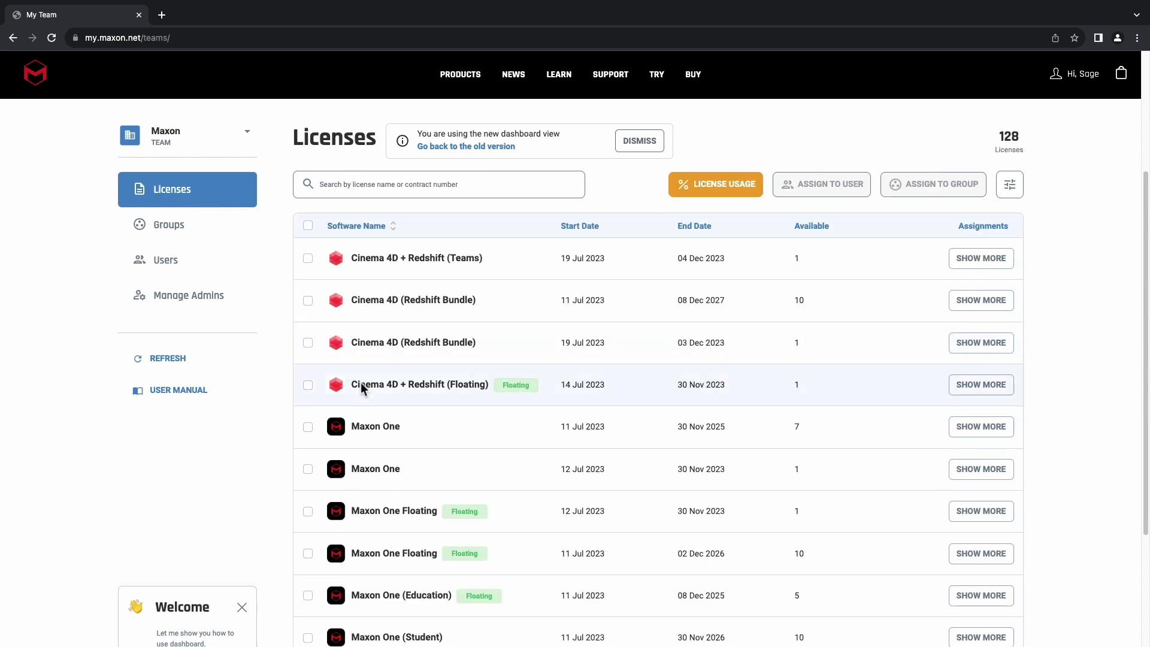
left_click(308, 427)
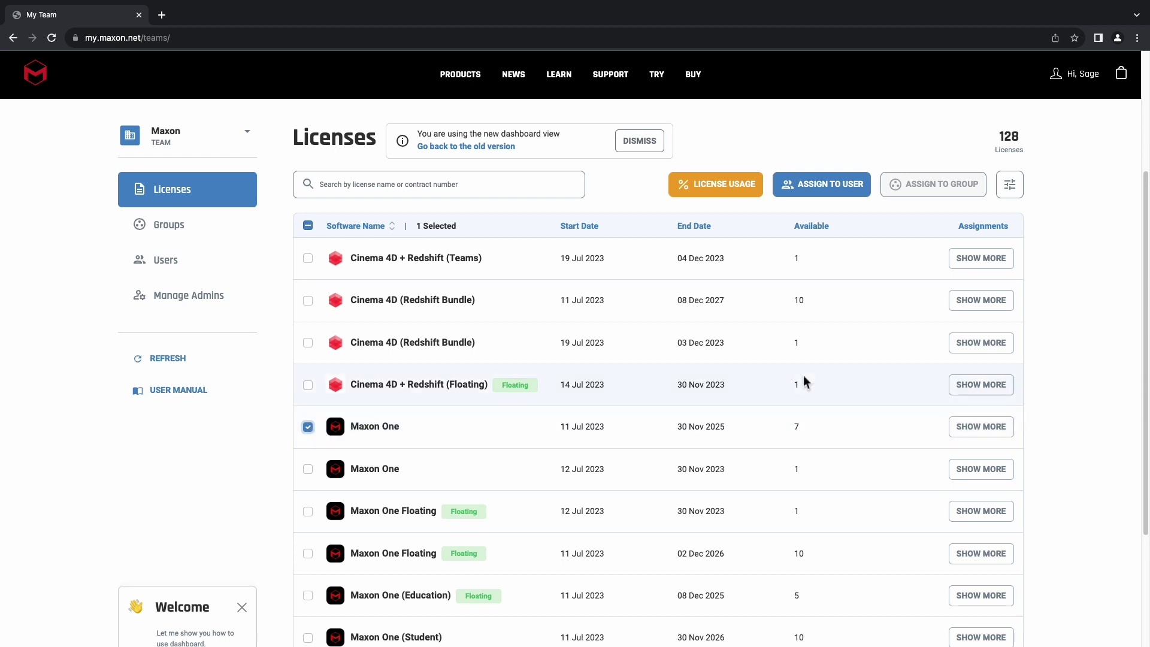
left_click(856, 198)
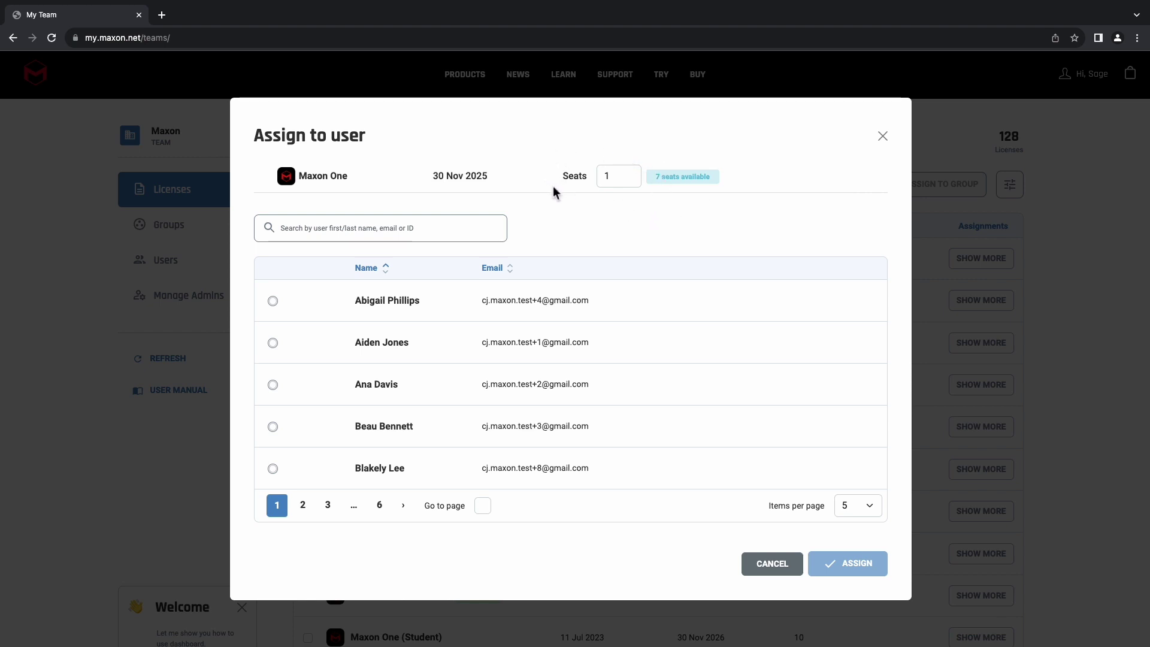
left_click(273, 427)
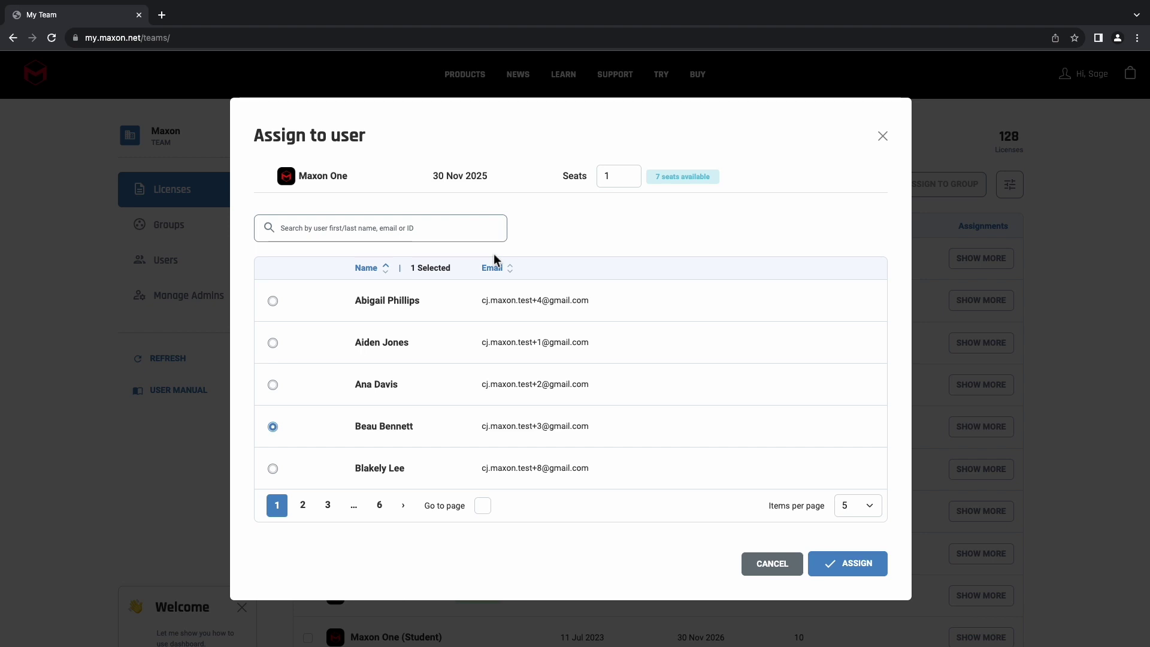
left_click(849, 569)
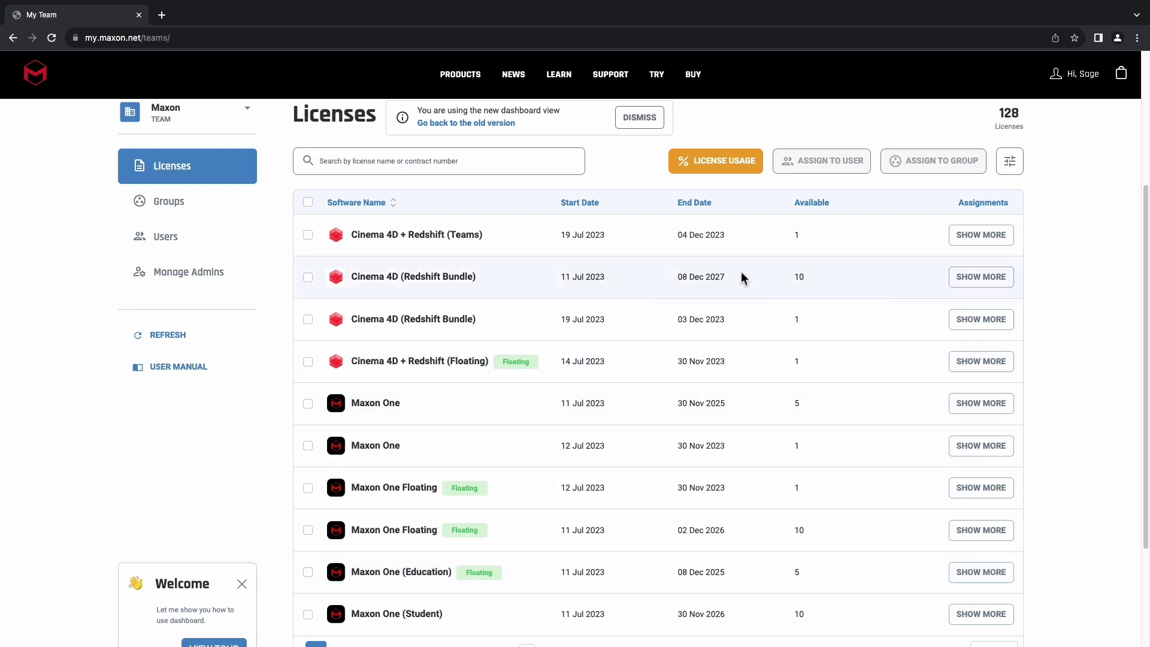
- Release the in-use Maxon One license from its user via License Usage
left_click(720, 176)
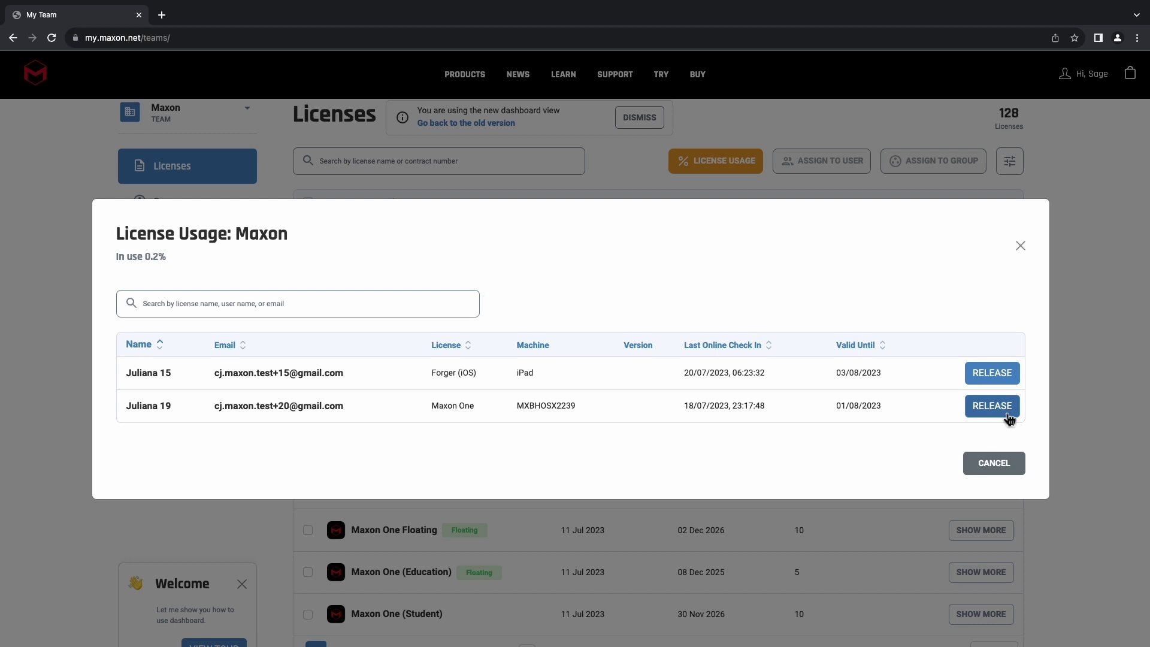
left_click(1010, 418)
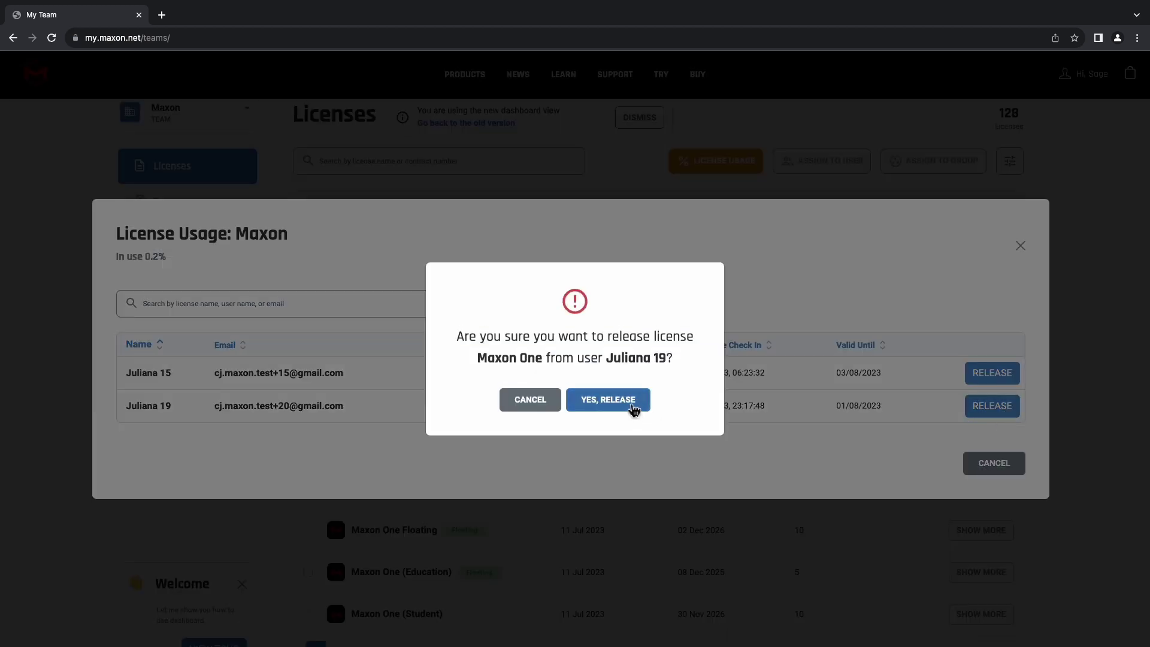
left_click(628, 405)
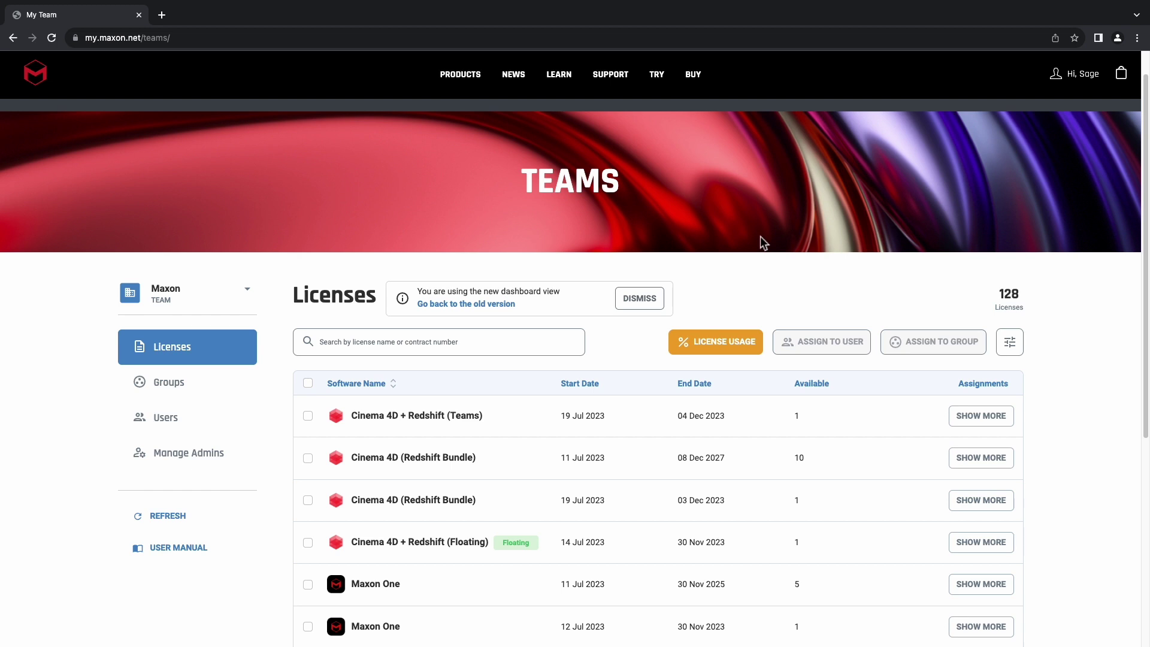
- Create a new group named 'Maxon Training' from the Groups page
left_click(187, 395)
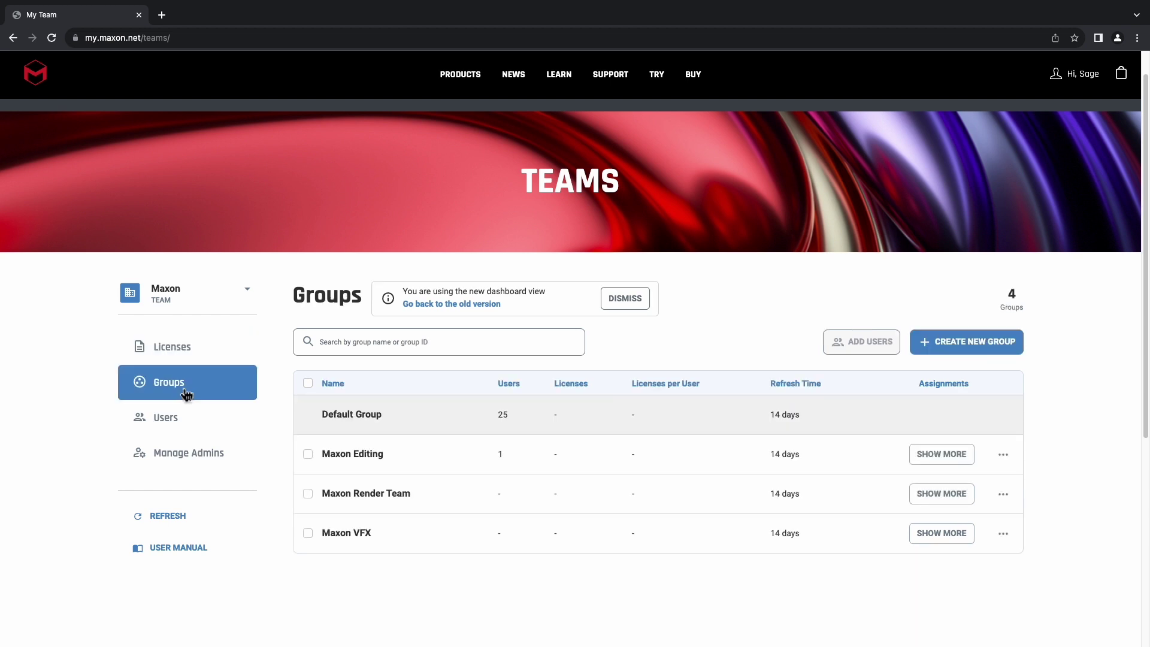
left_click(986, 349)
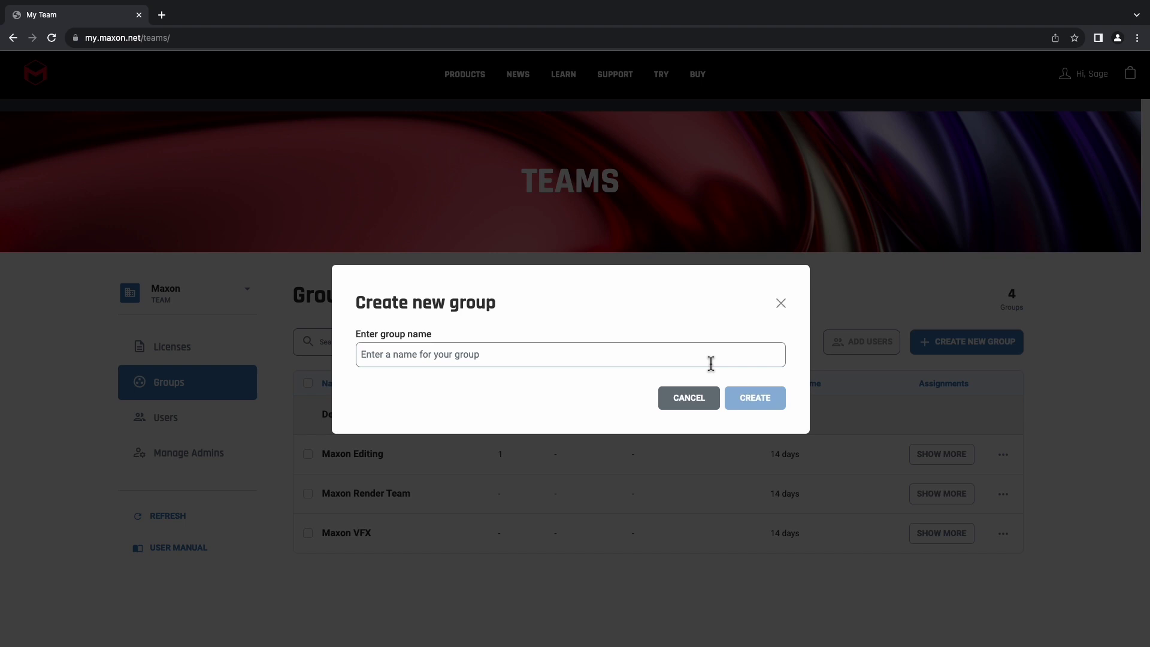
left_click(711, 363)
type("Maxon")
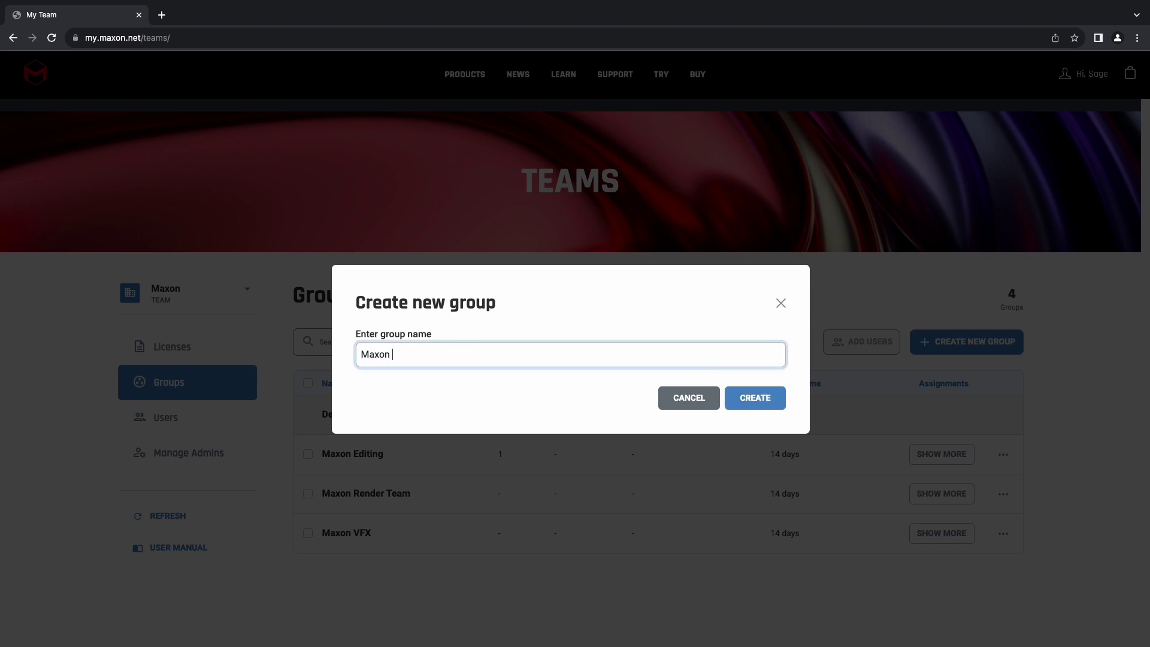
type(" Training")
left_click(770, 401)
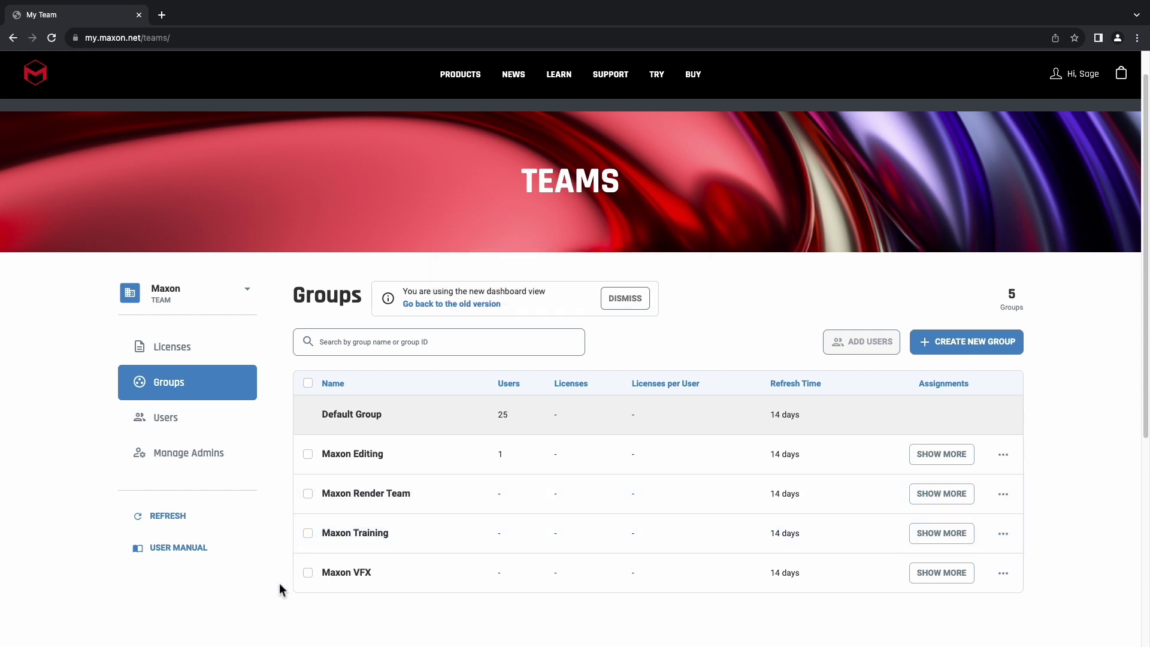
- Add the second, third and fourth listed users to the Maxon Training group
left_click(308, 534)
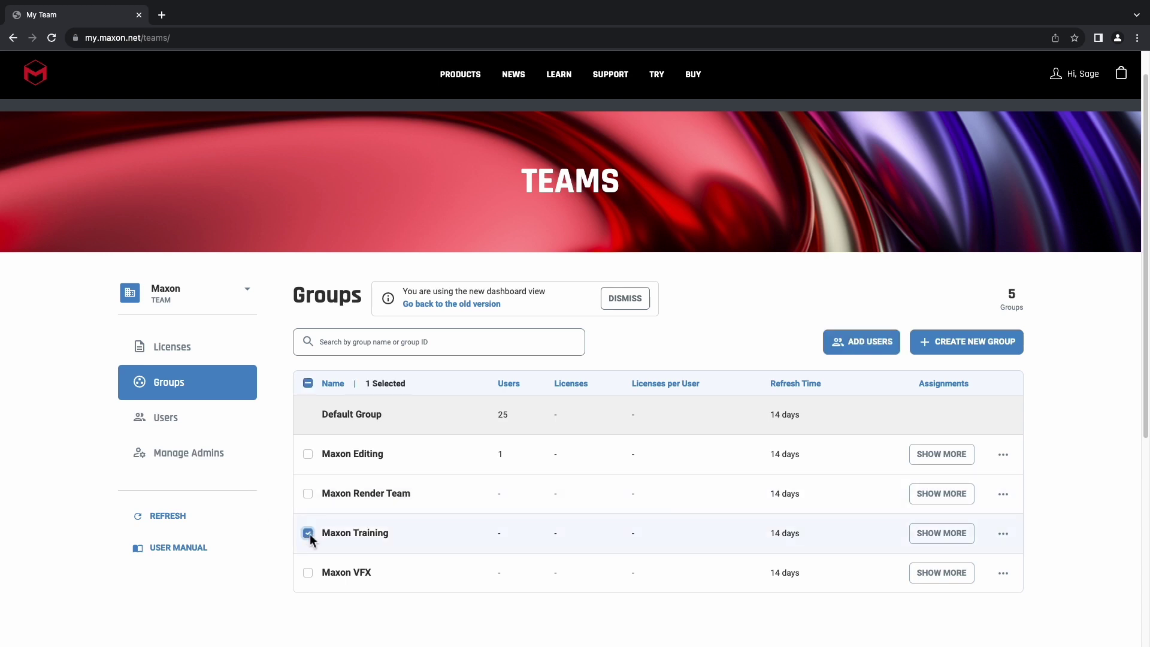
left_click(889, 348)
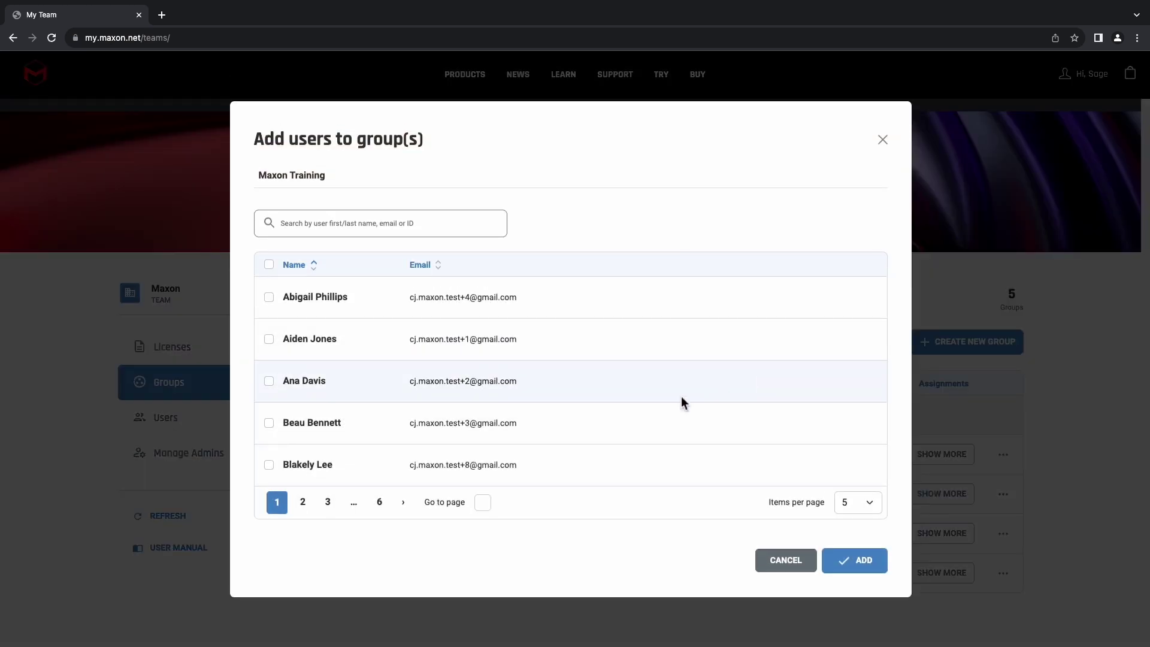
left_click(271, 339)
left_click(273, 382)
left_click(270, 423)
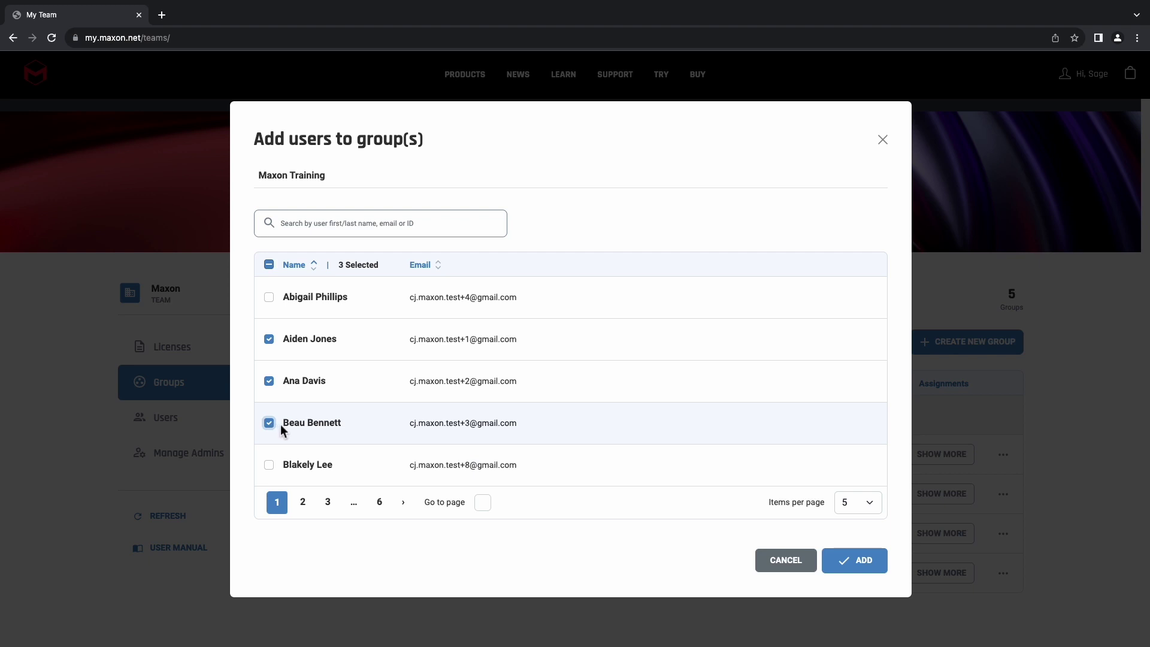
left_click(878, 568)
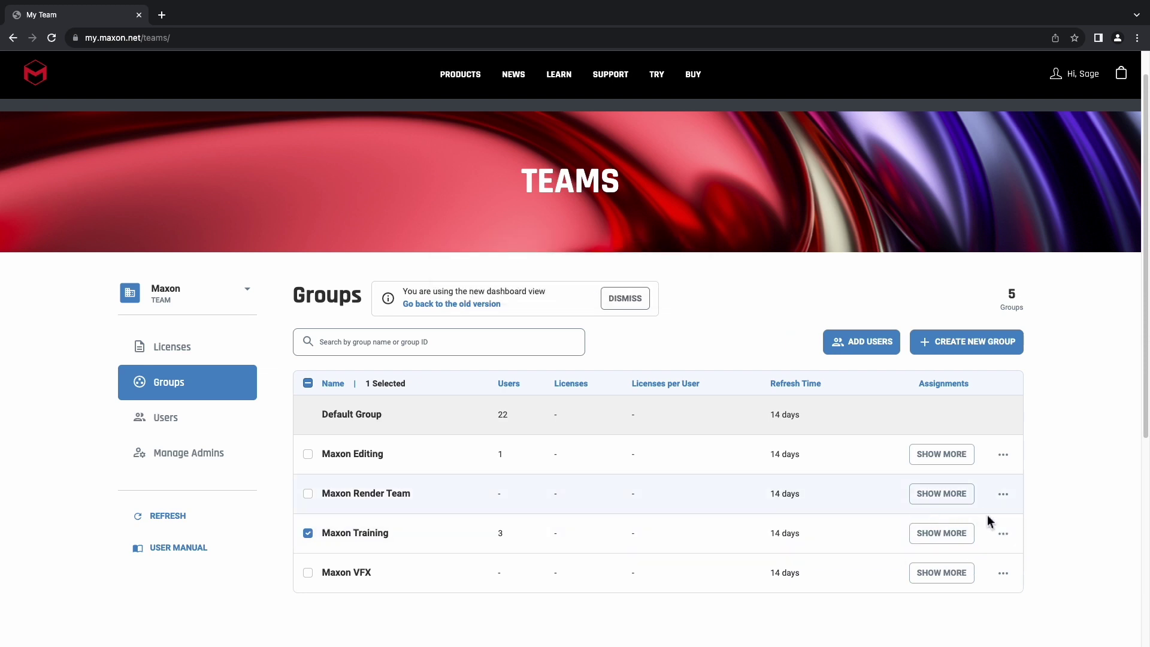
- Remove the first listed member from Maxon Training, leaving two users
left_click(940, 532)
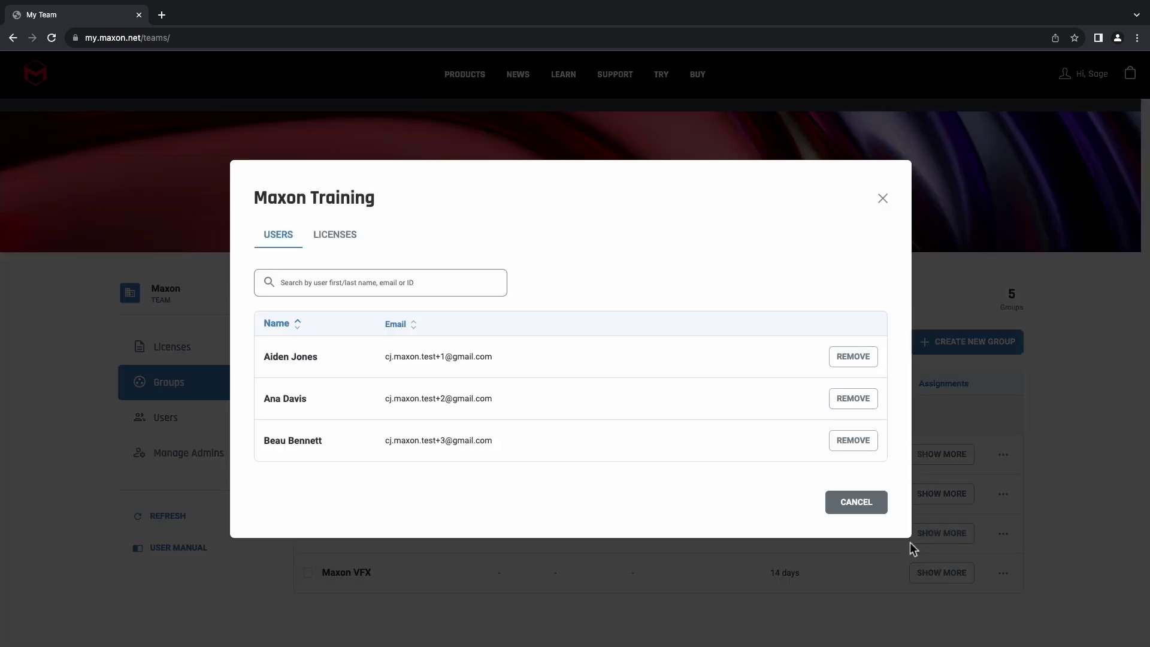
left_click(862, 360)
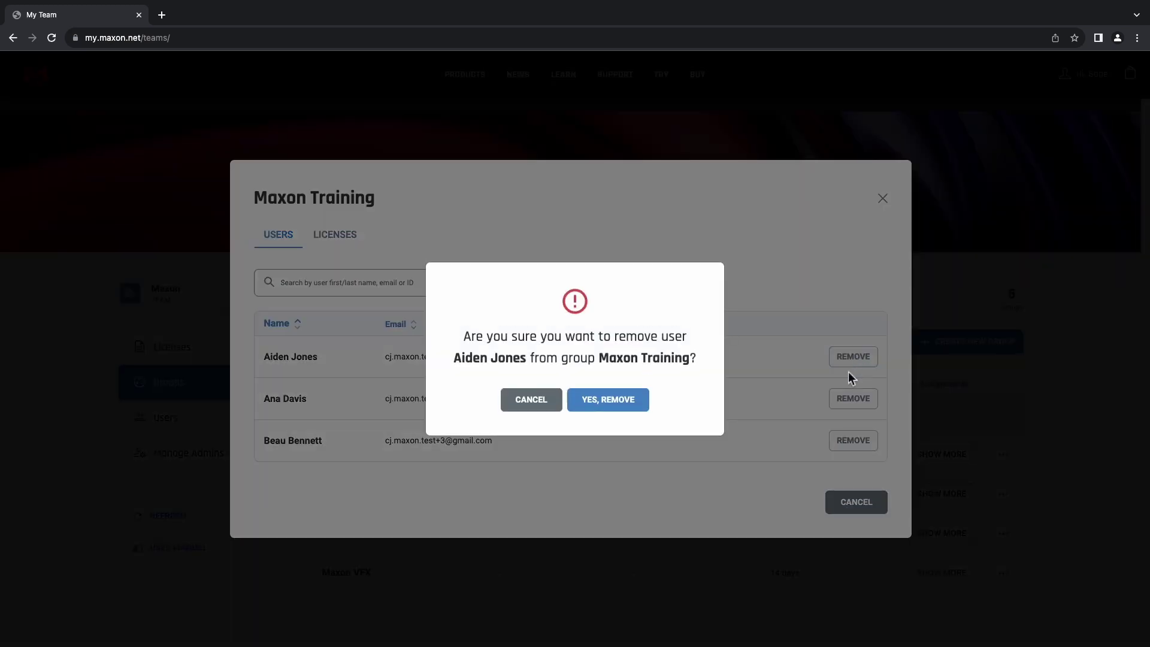
left_click(600, 400)
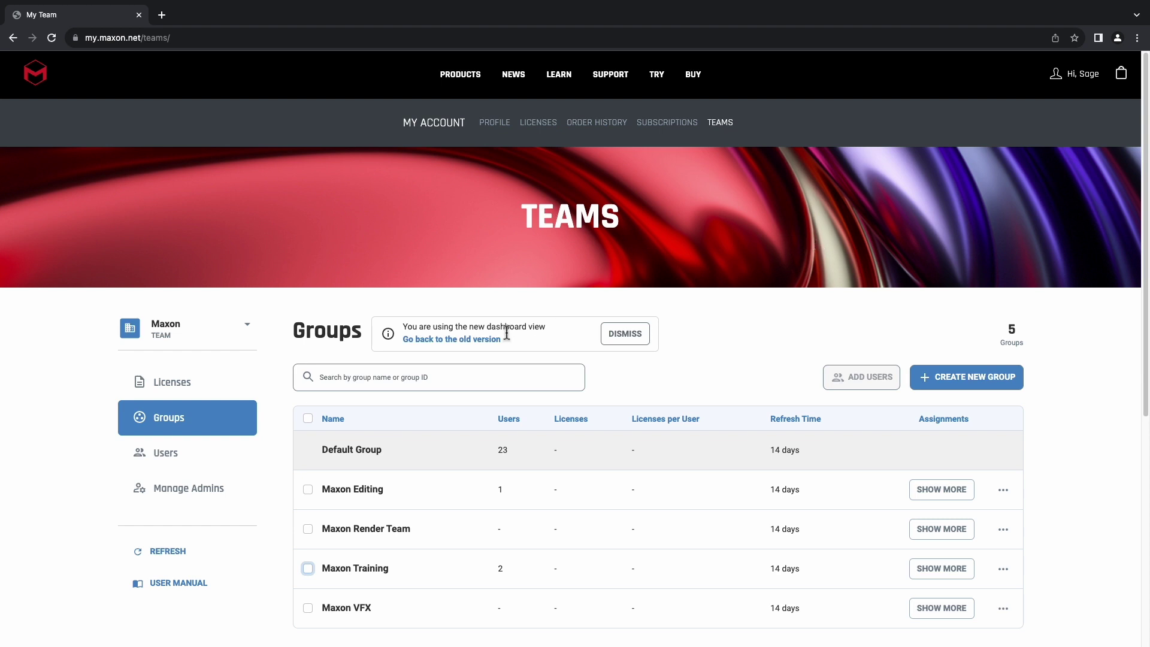
- Assign the 12 Jul and 11 Jul Maxon One Floating licenses to Maxon Training with 1 and 10 seats
left_click(161, 393)
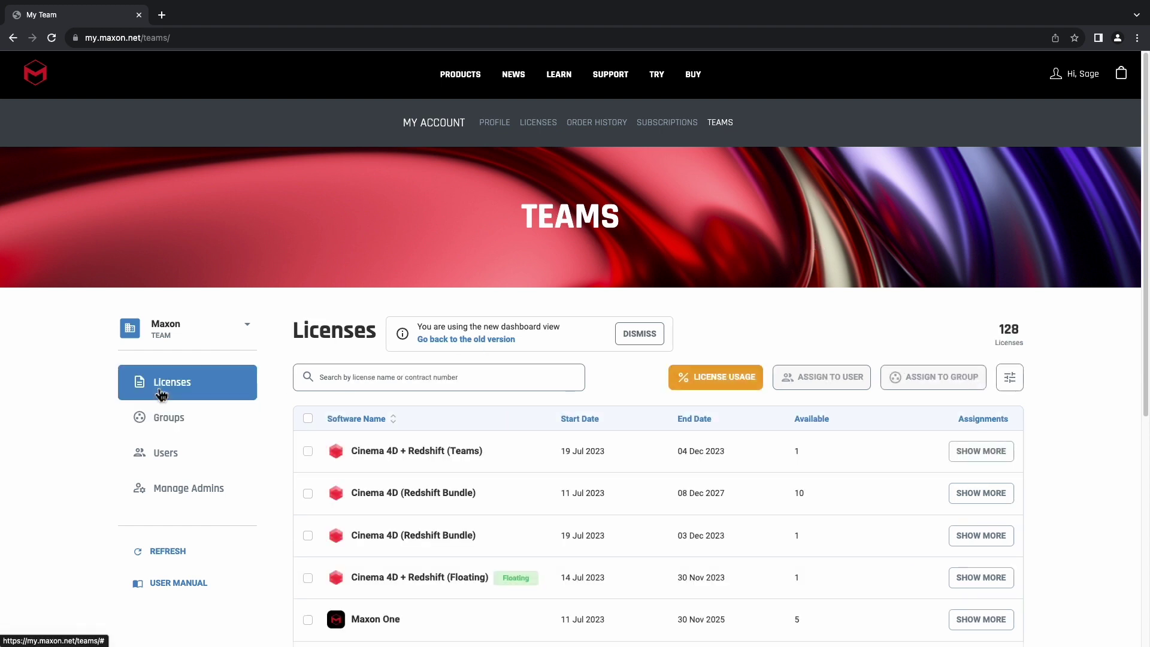
scroll(369, 379, "down", 5)
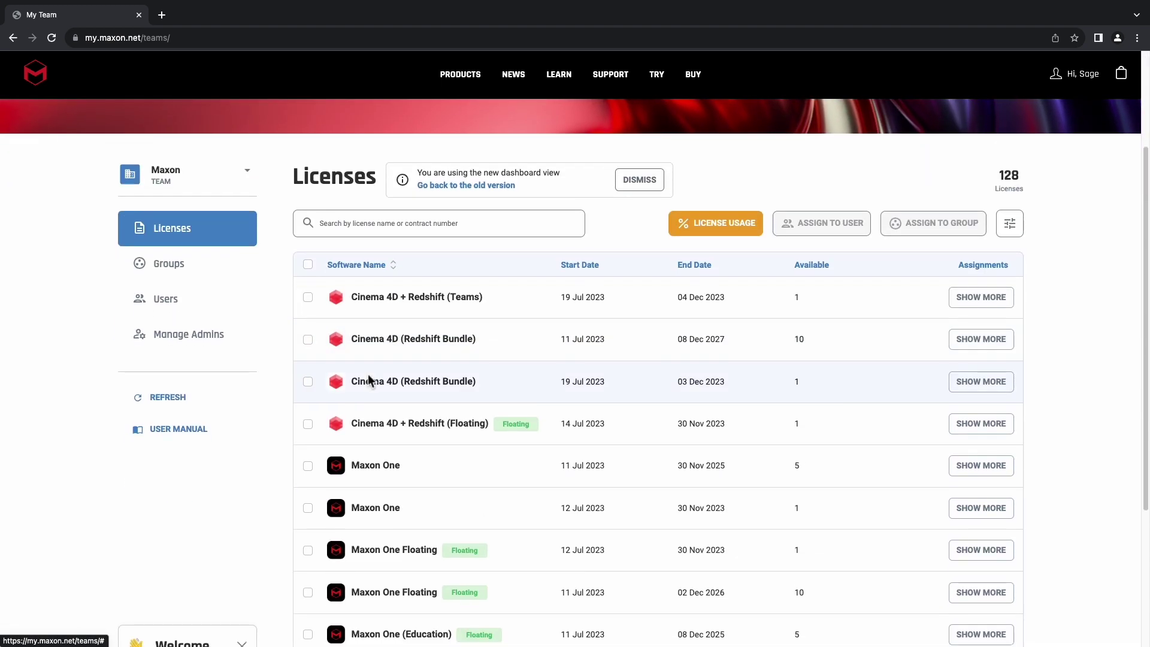
scroll(369, 379, "down", 1)
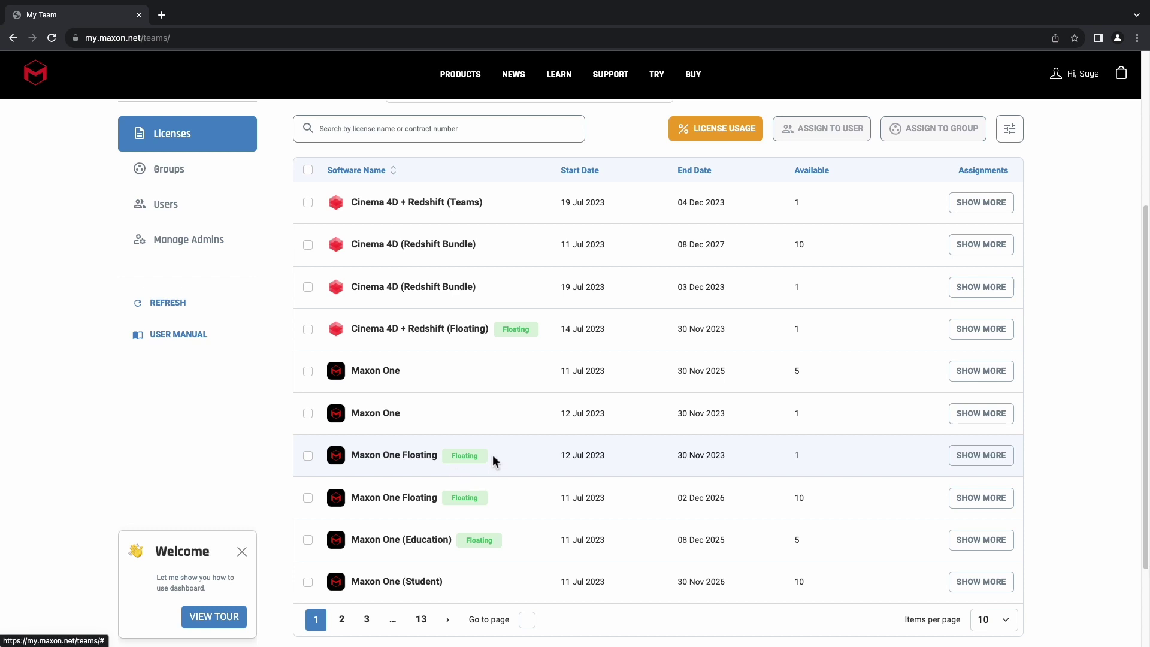
left_click(308, 457)
left_click(309, 498)
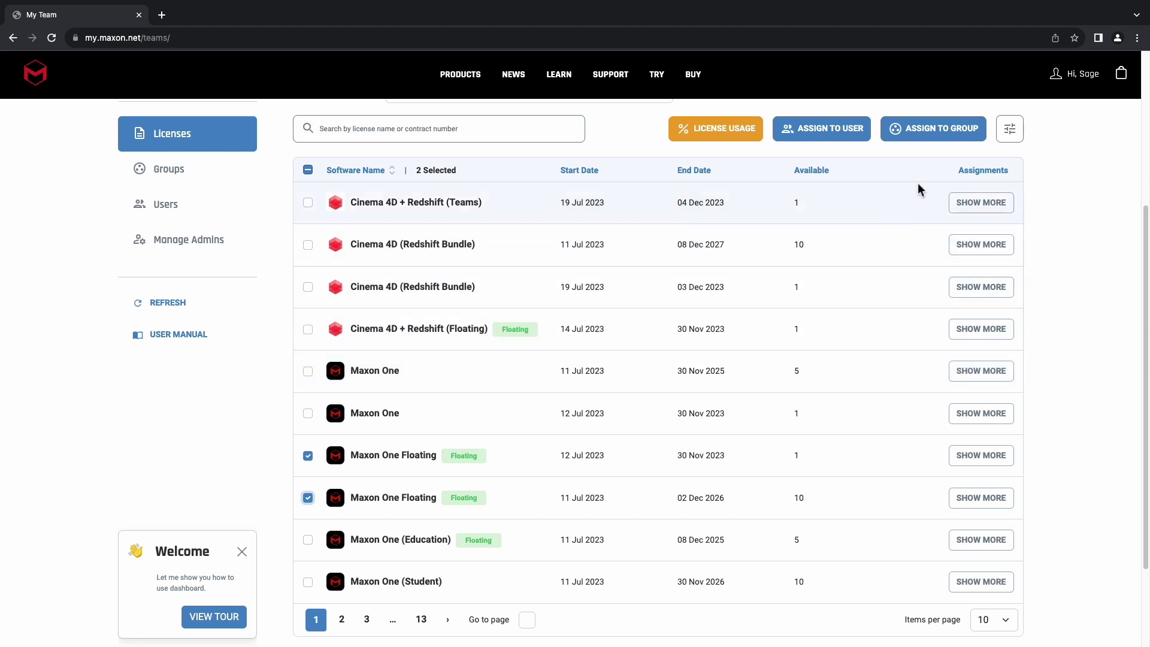
left_click(953, 142)
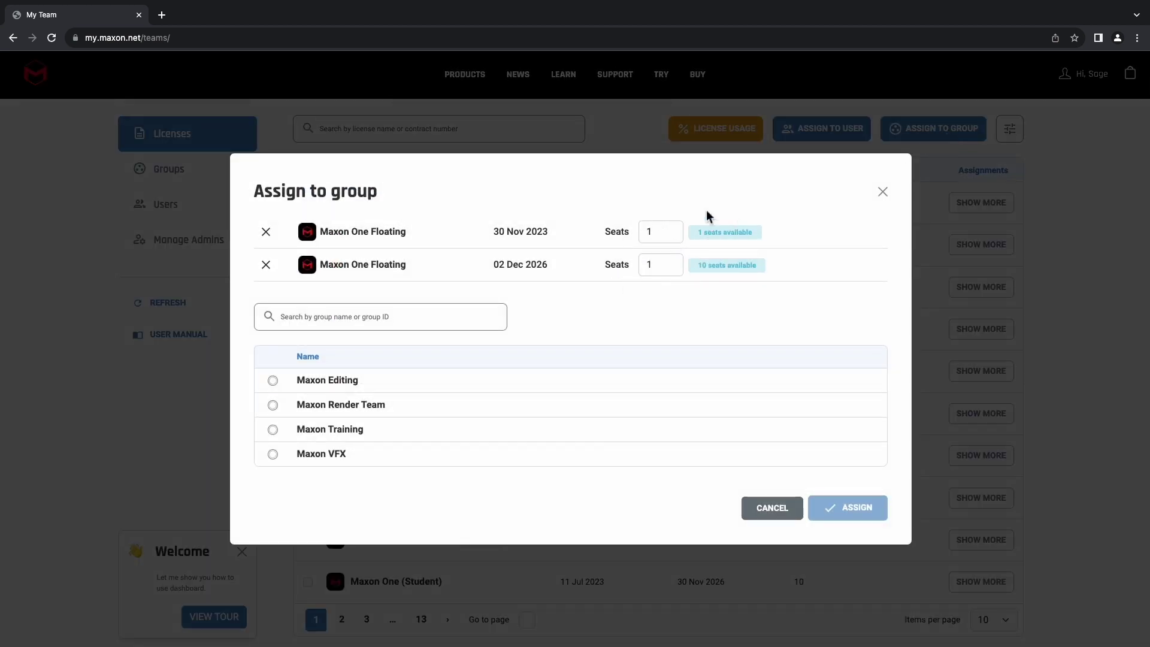
left_click(657, 265)
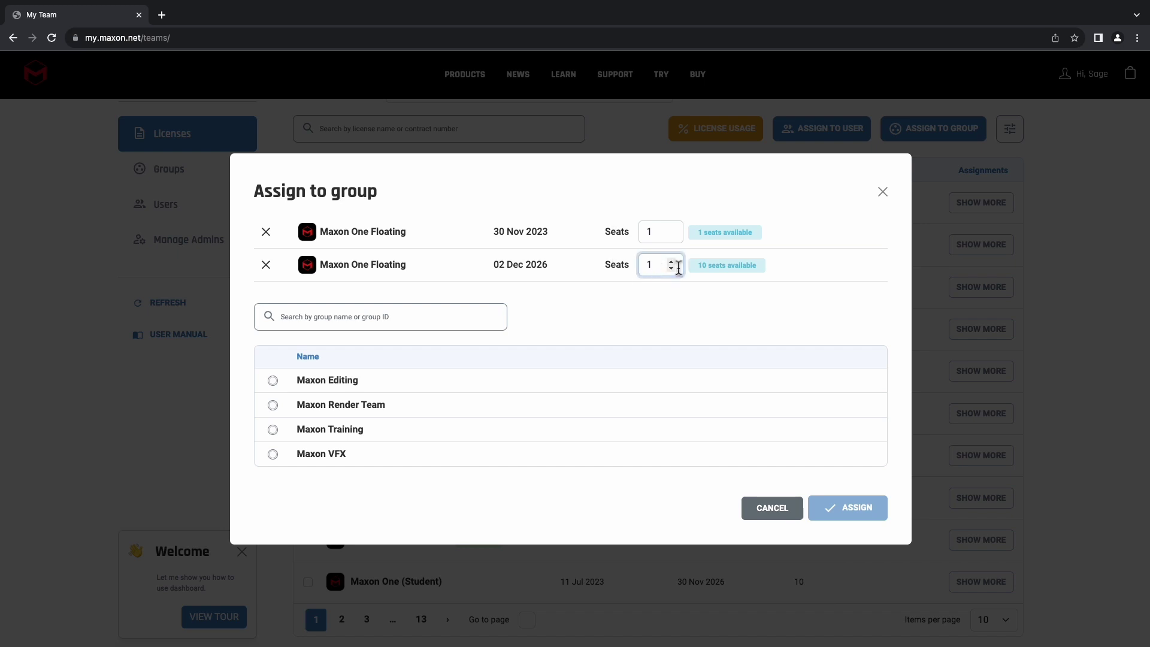
left_click(273, 430)
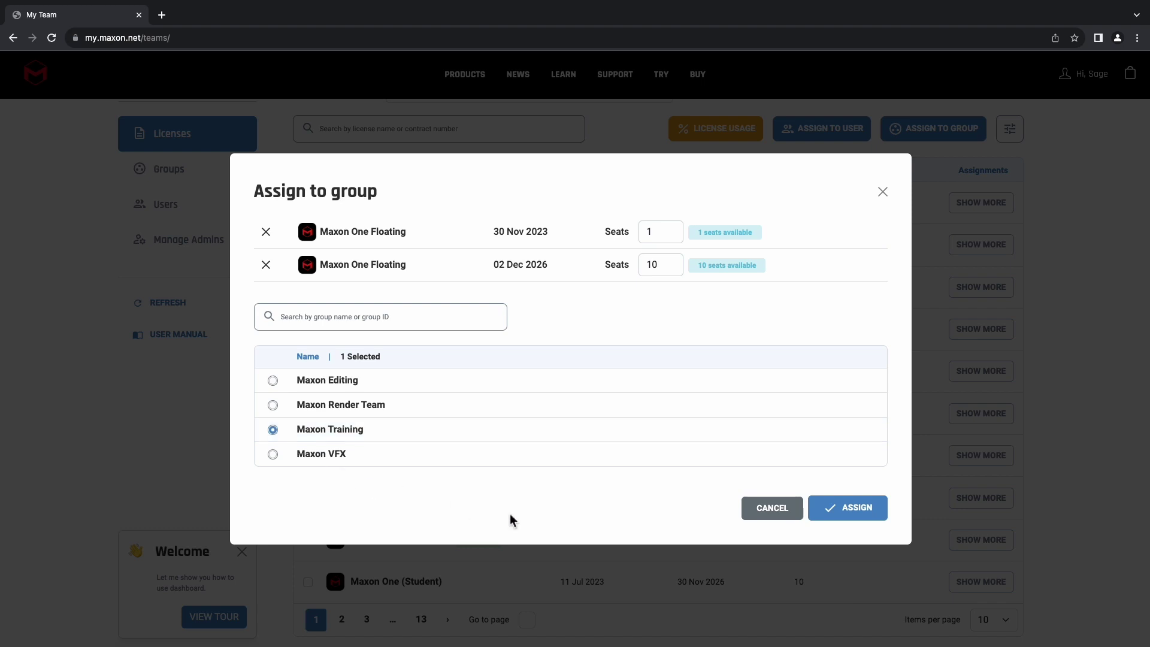
left_click(874, 517)
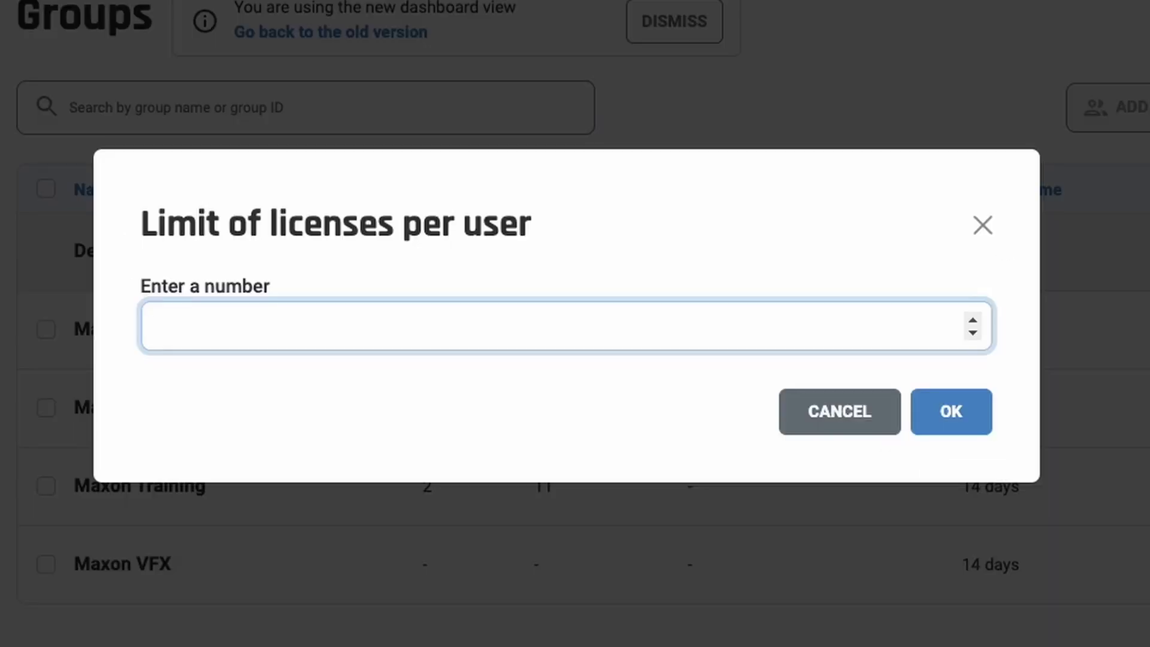
- Enter a per-user license limit of 3 and read through the Teams user manual
type("3")
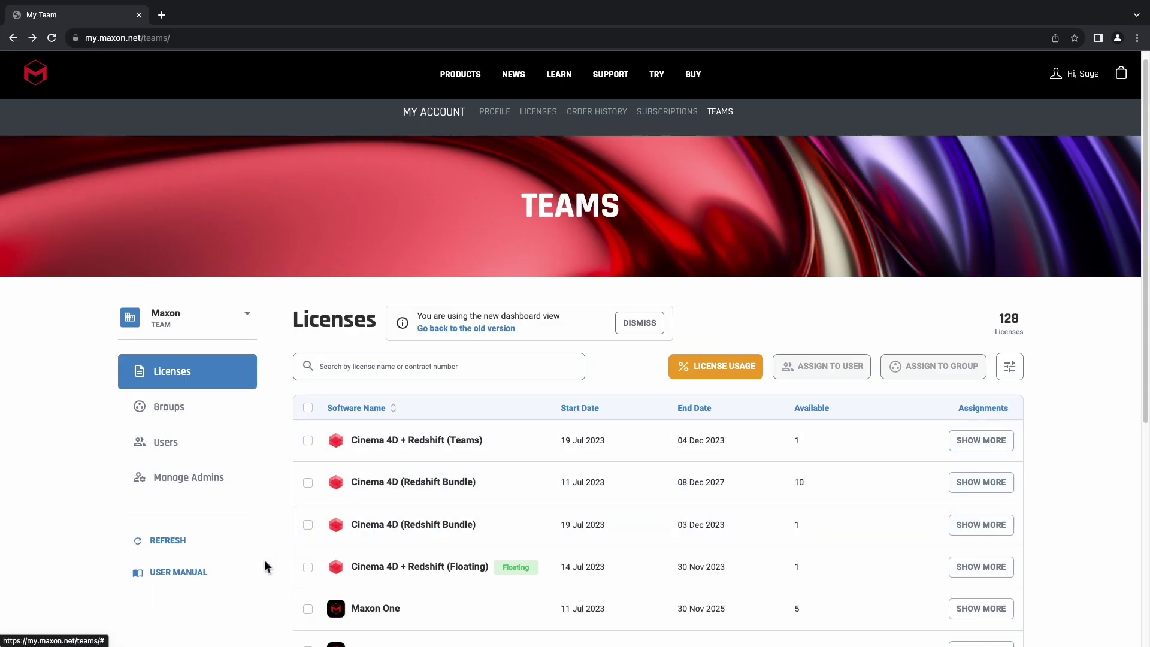
left_click(180, 573)
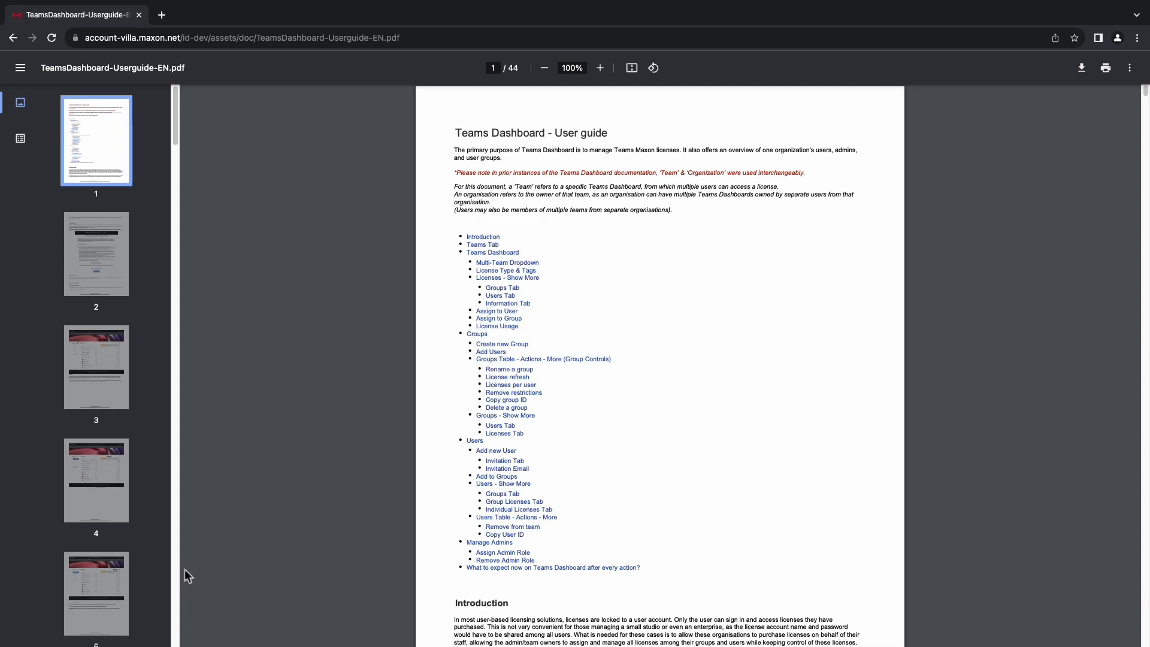
scroll(649, 419, "down", 3)
scroll(649, 419, "down", 10)
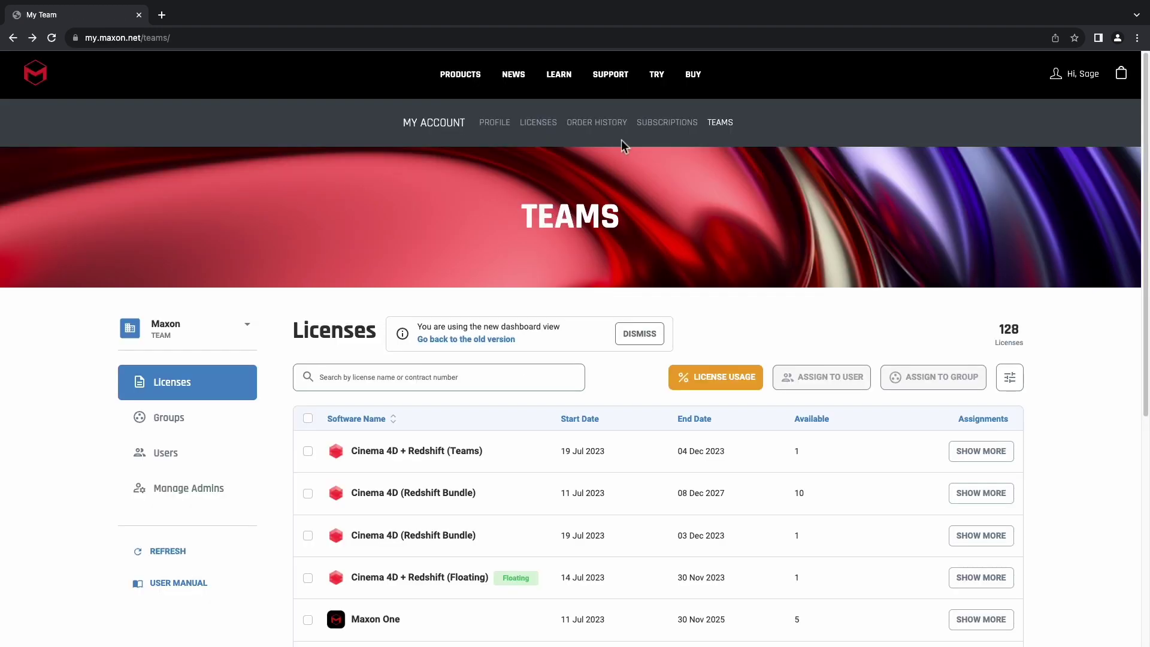
- Review the Support Center's request form and its topics, then return to the Licenses page
left_click(621, 83)
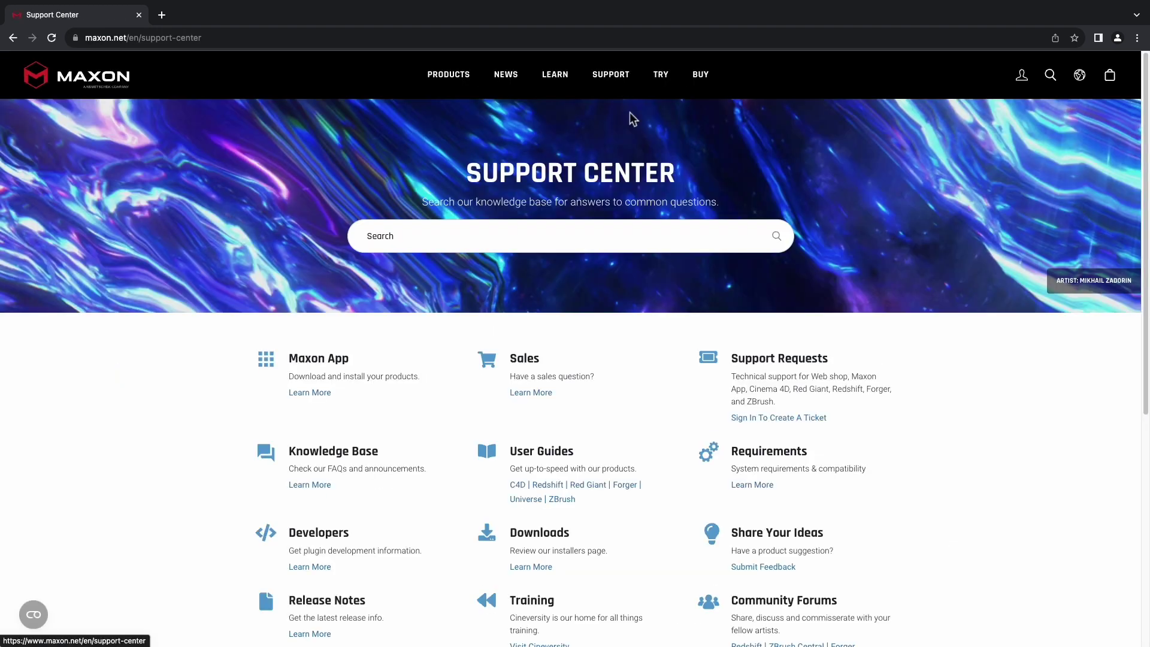
left_click(789, 419)
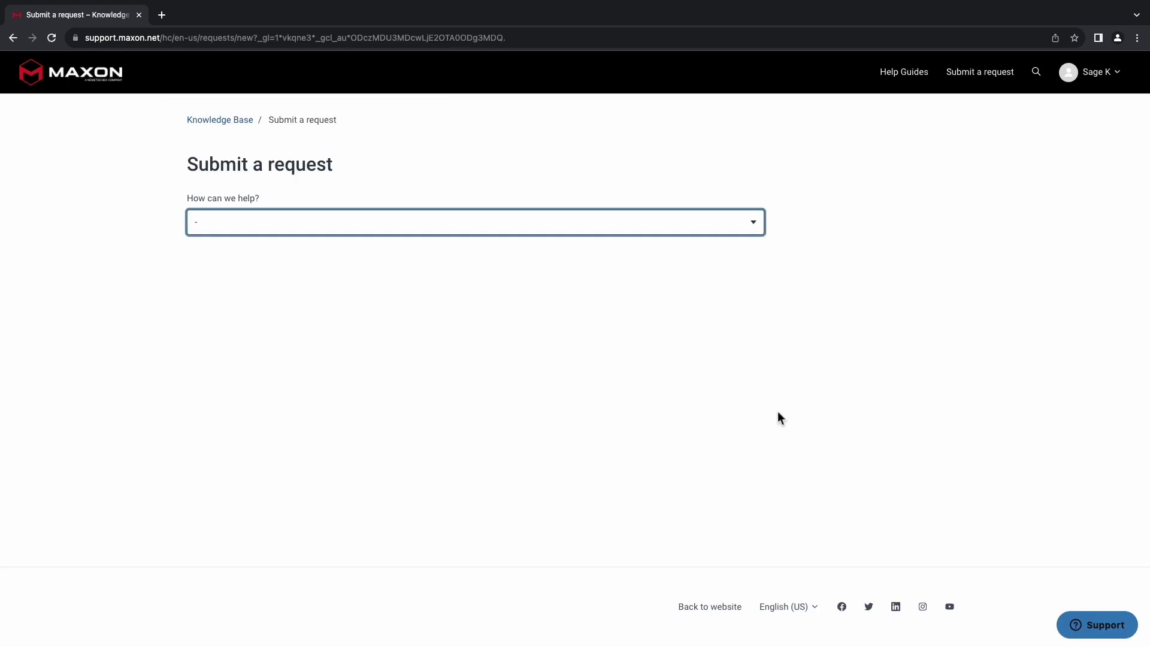
left_click(711, 232)
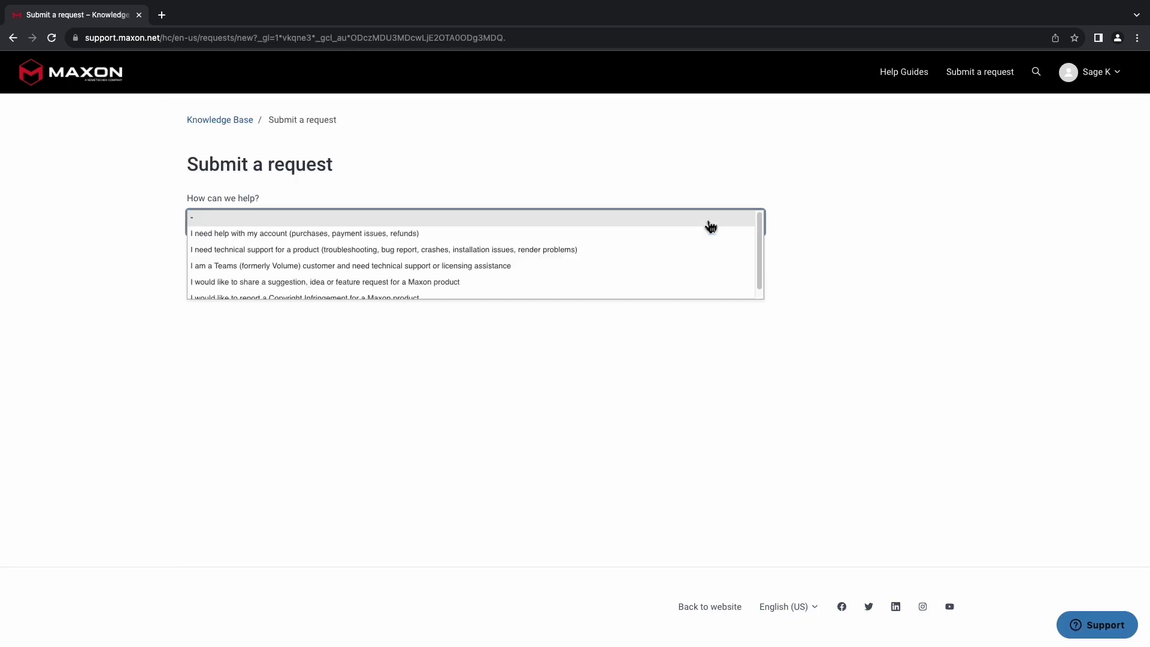
left_click(703, 273)
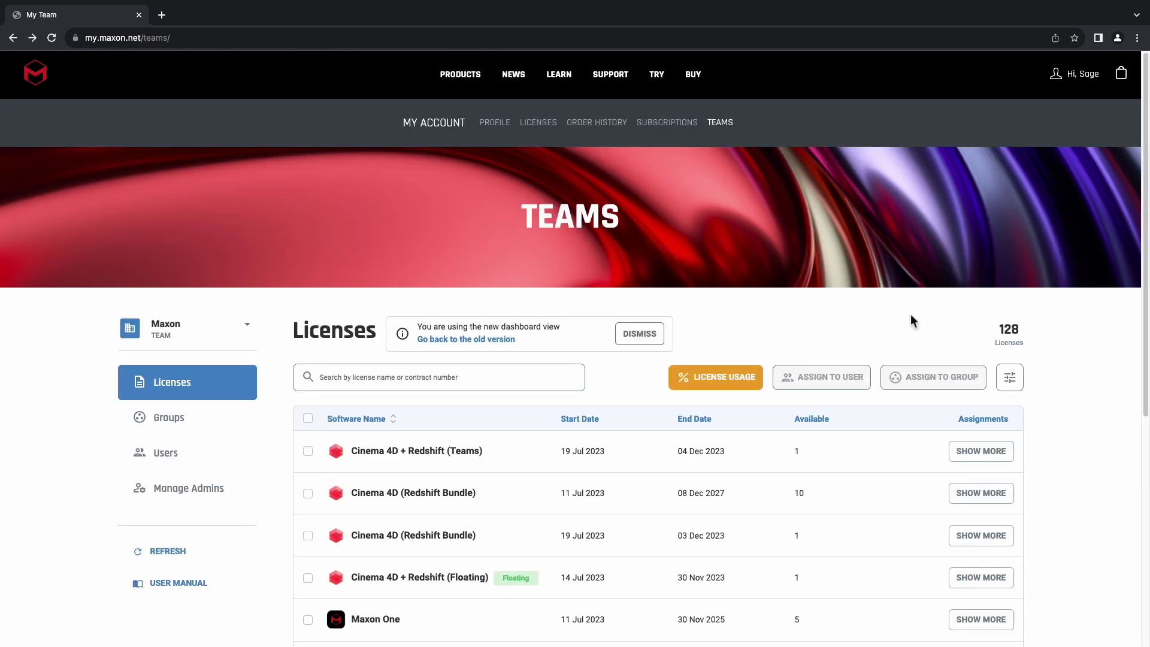